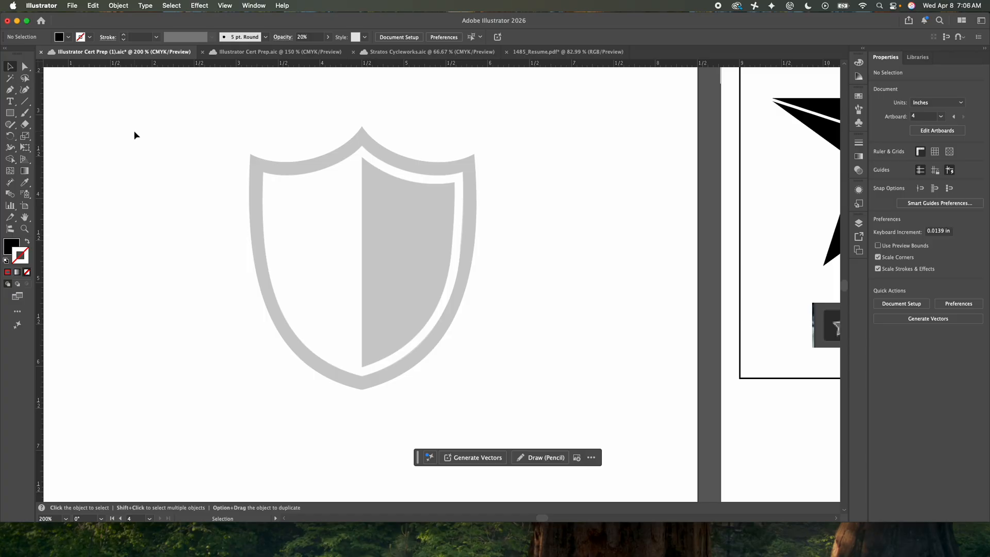
Step: Draw a rectangle about 2.71 by 2.85 in over the shield and swap its fill and stroke to leave a black outline
left_click(10, 113)
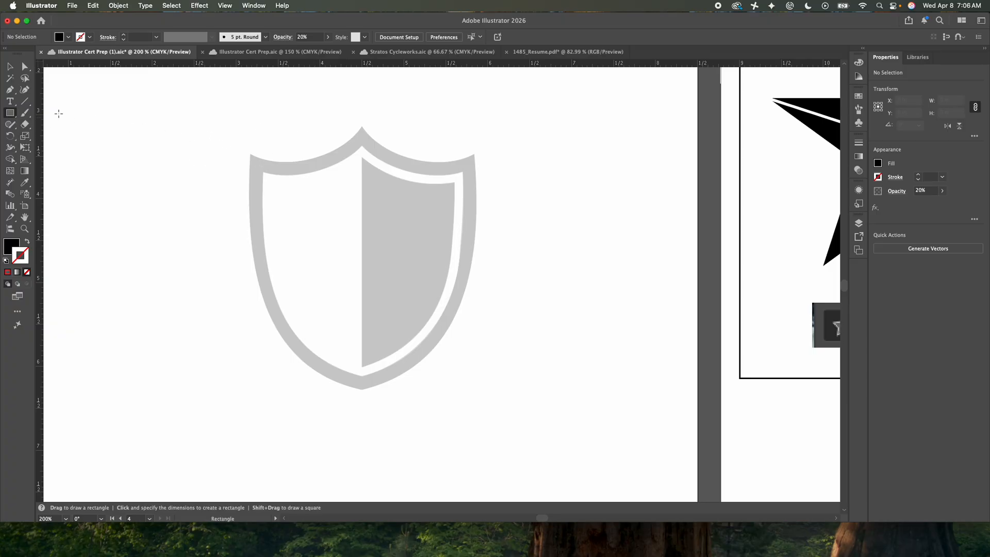
key("v")
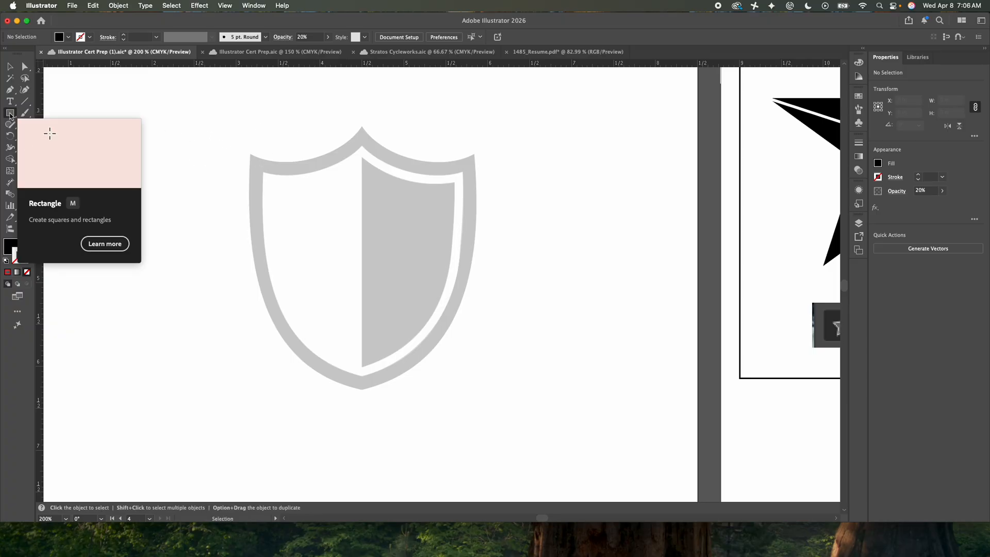
left_click(10, 115)
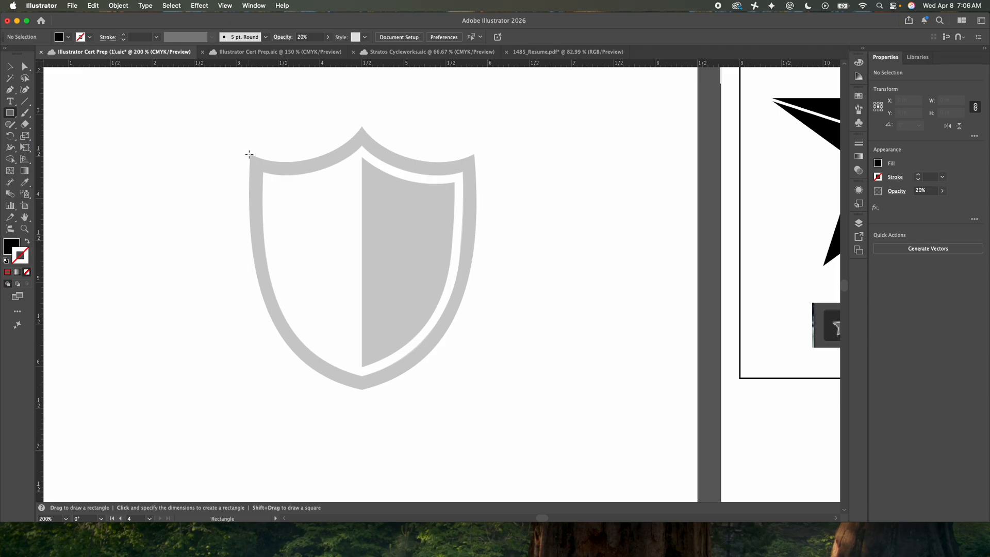
left_click_drag(249, 154, 476, 392)
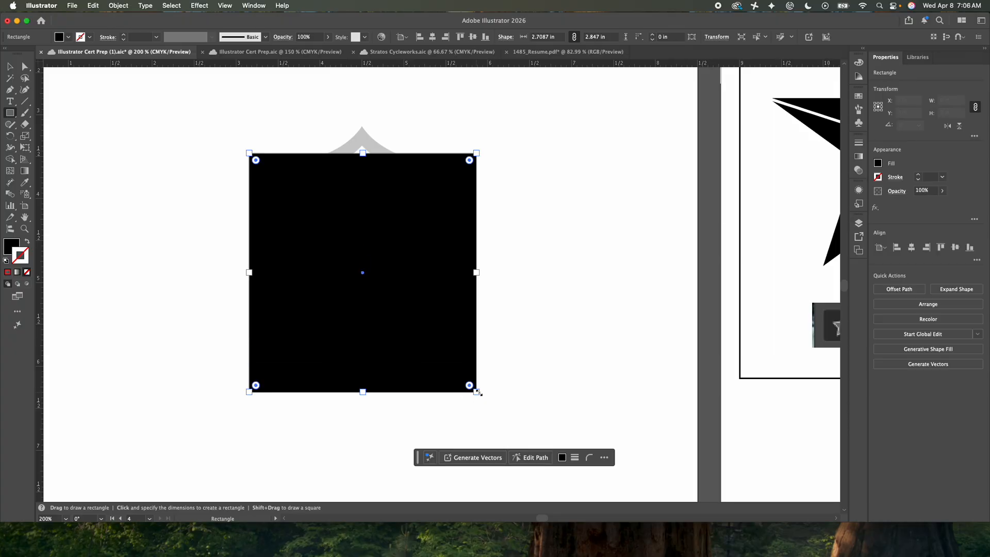
left_click(28, 241)
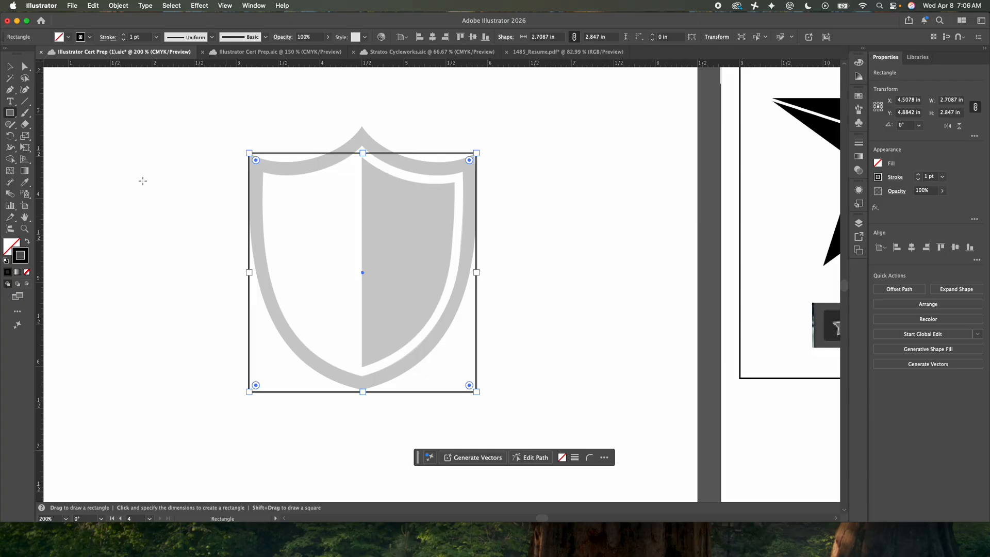
left_click(9, 66)
left_click(180, 159)
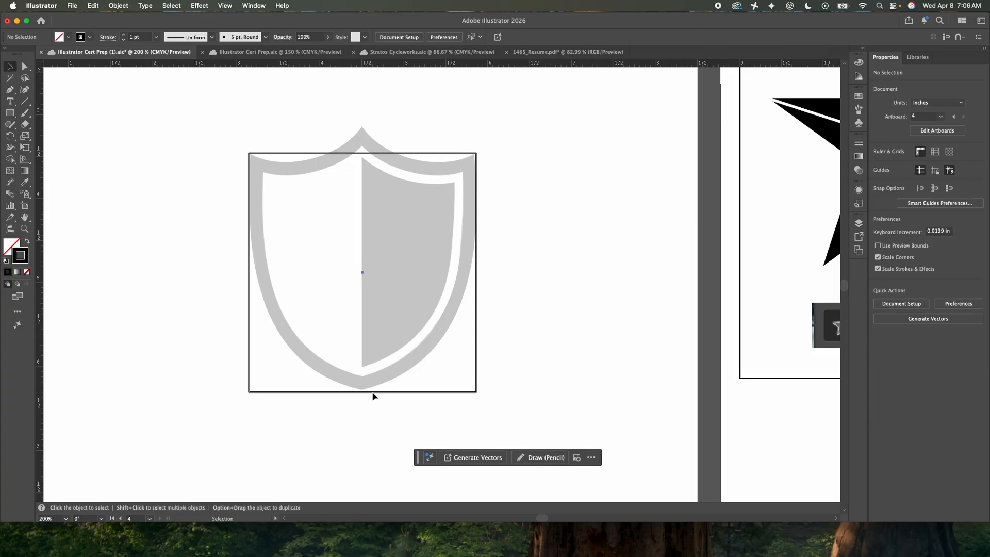
Step: Fit the rectangle between the shield's bottom tip and its upper side corners, making it about 2.82 in high
left_click(372, 392)
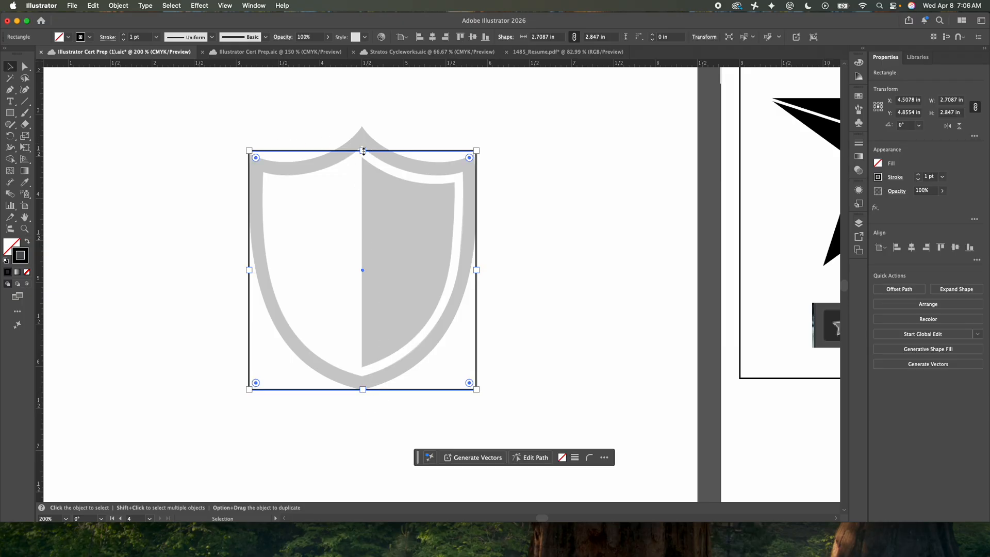
mouse_move(363, 151)
left_mouse_down()
mouse_move(355, 208)
mouse_move(363, 153)
left_mouse_up()
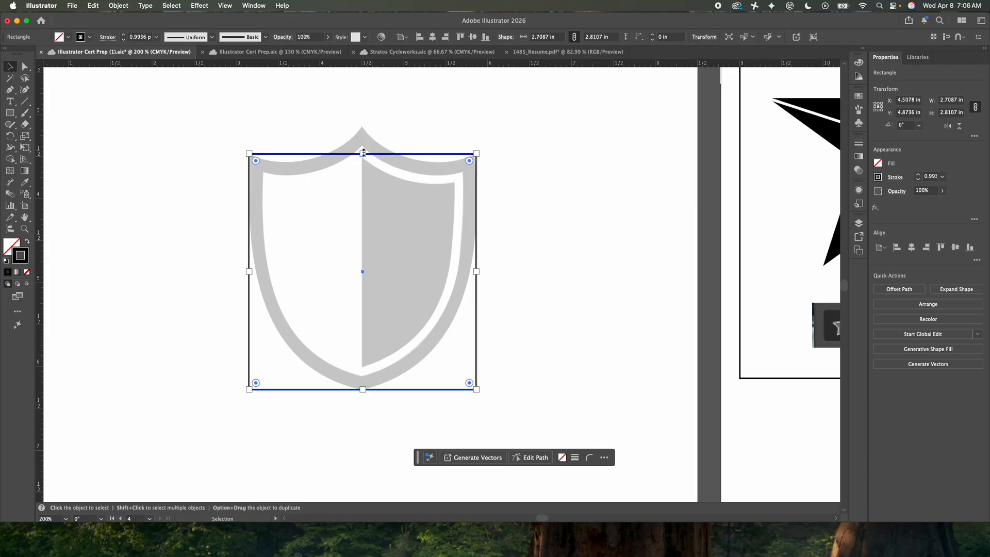
left_click_drag(363, 153, 363, 125)
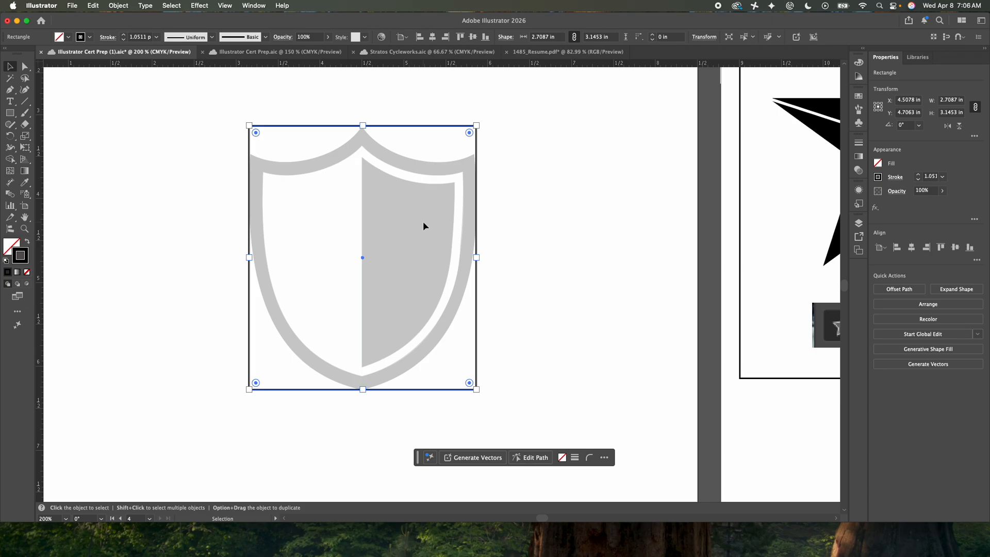
left_click_drag(362, 129, 363, 153)
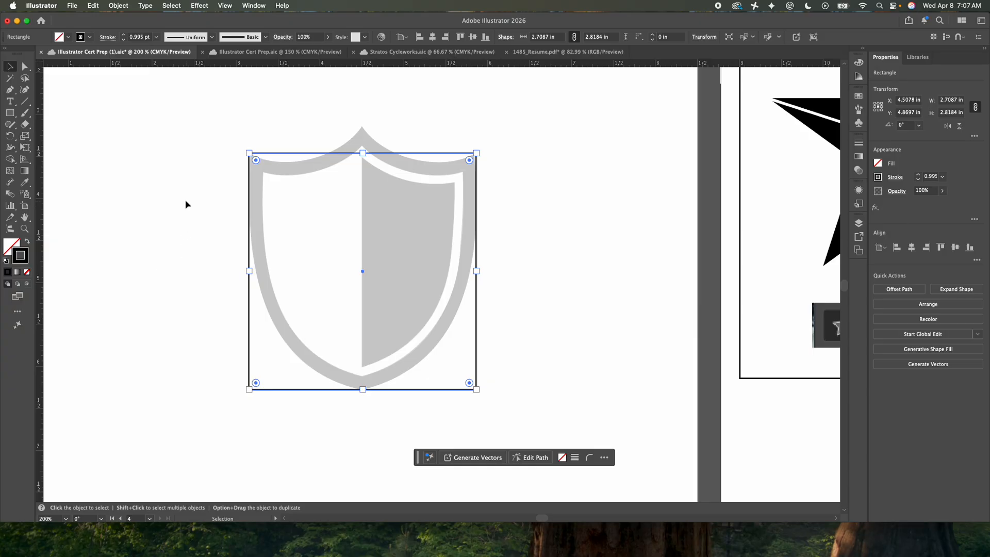
left_click(171, 188)
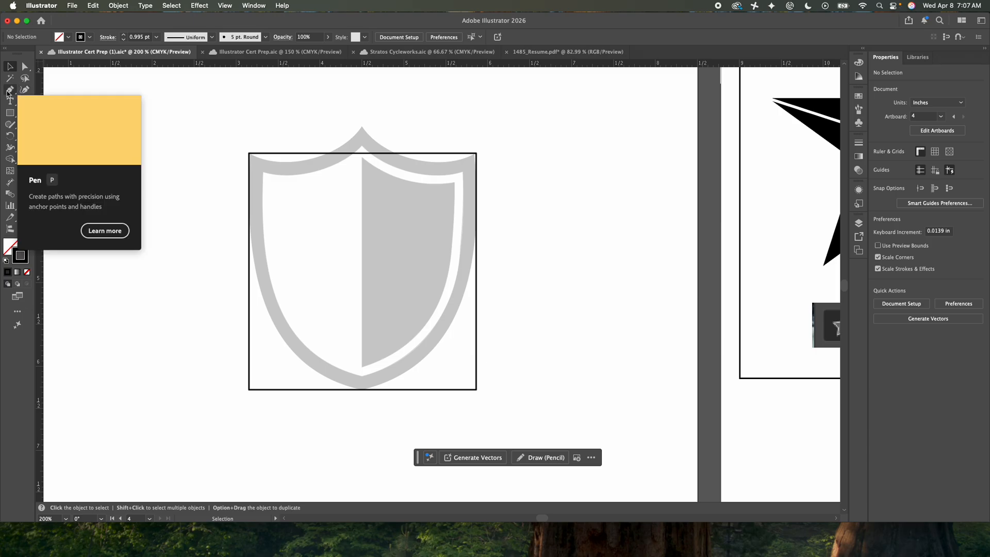
Step: Add an anchor point at the middle of the rectangle's top edge with the Pen tool
left_click(12, 90)
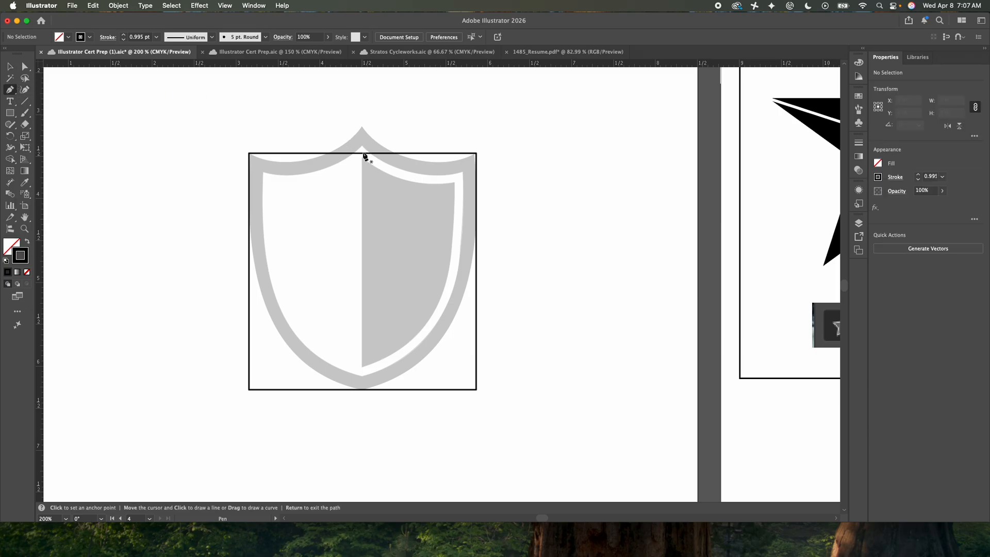
key("v")
left_click(294, 152)
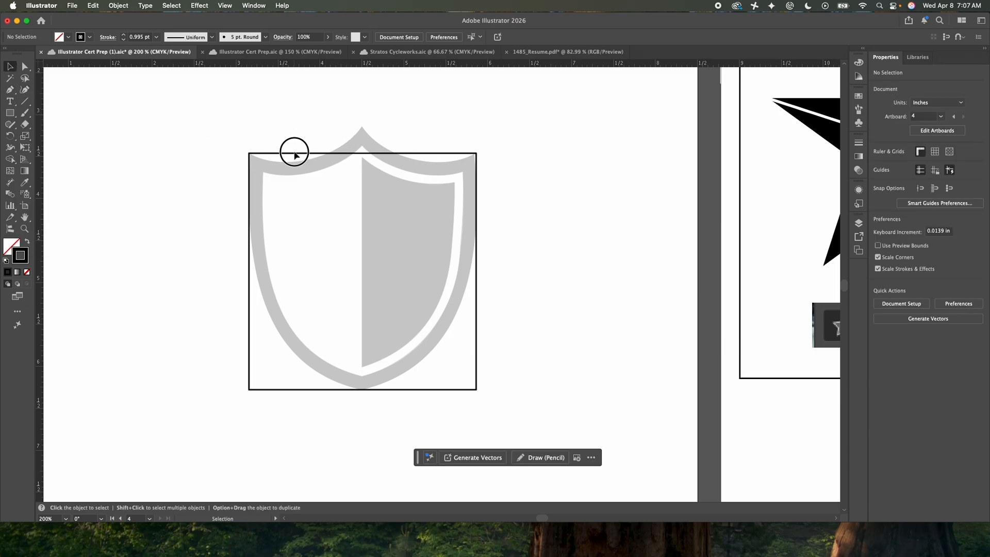
left_click(8, 90)
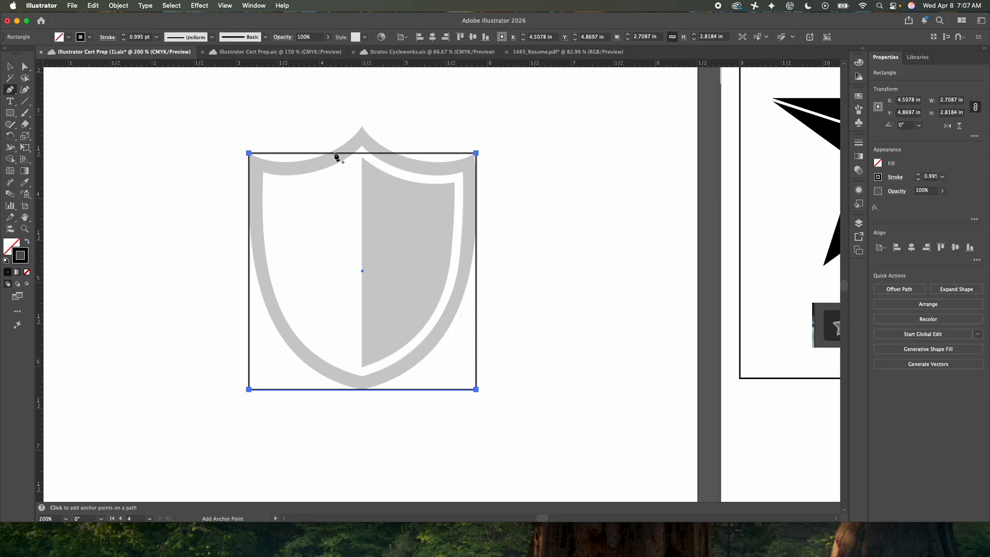
left_click(362, 154)
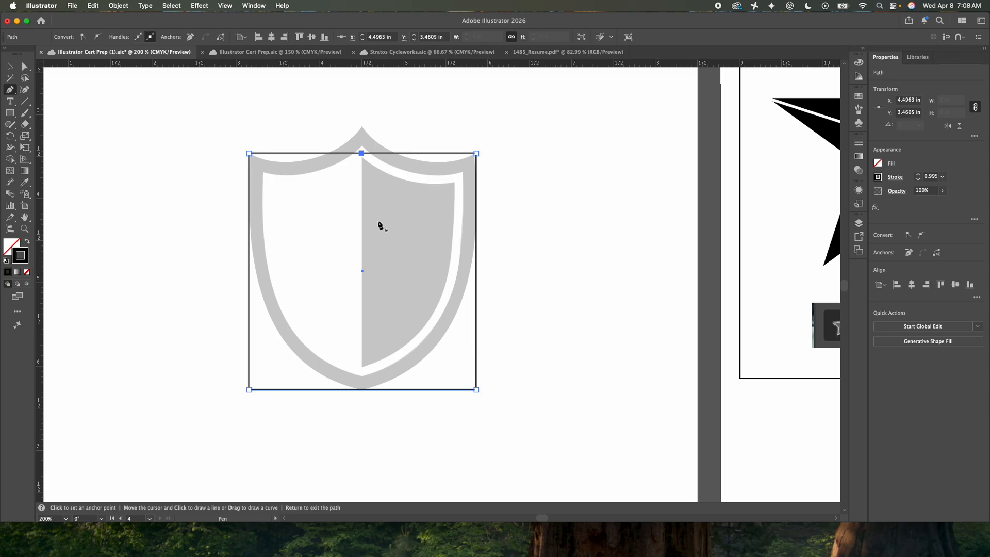
Step: Nudge the new top middle anchor point straight up to the shield's peak, at Y about 3.15 in
key("Up")
key("Up")
key("Up")
key("Up")
key("Up")
key("Up")
key("Up")
key("Up")
key("Up")
key("Up")
key("Up")
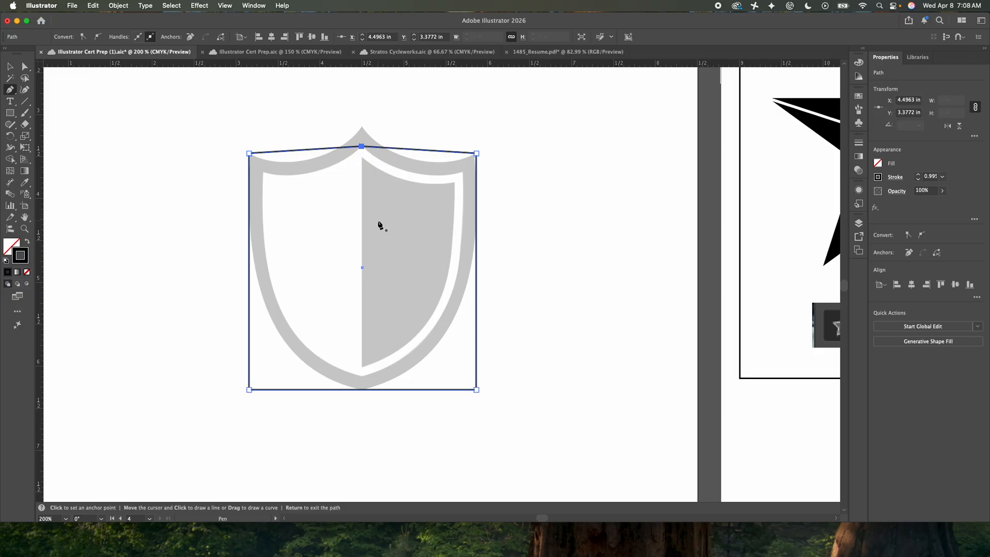
key("Up")
key("Up")
key("Up")
key("Up")
key("Up")
key("Up")
key("Up")
key("Up")
key("Up")
key("Up")
key("Up")
key("Up")
key("Up")
key("Up")
key("Up")
key("Up")
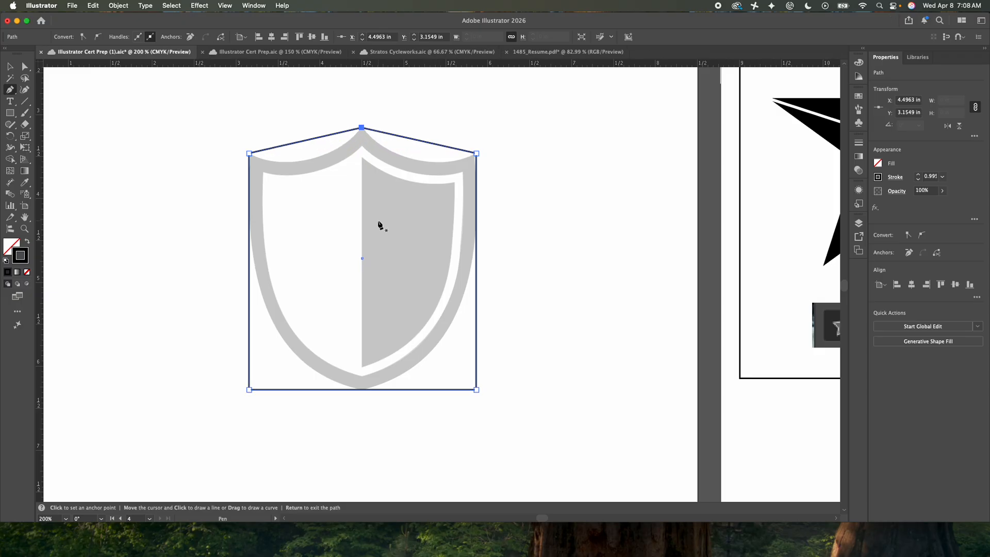
Step: Add an anchor point at the middle of the outline's bottom edge and switch to Direct Selection
left_click(362, 390)
left_click(23, 67)
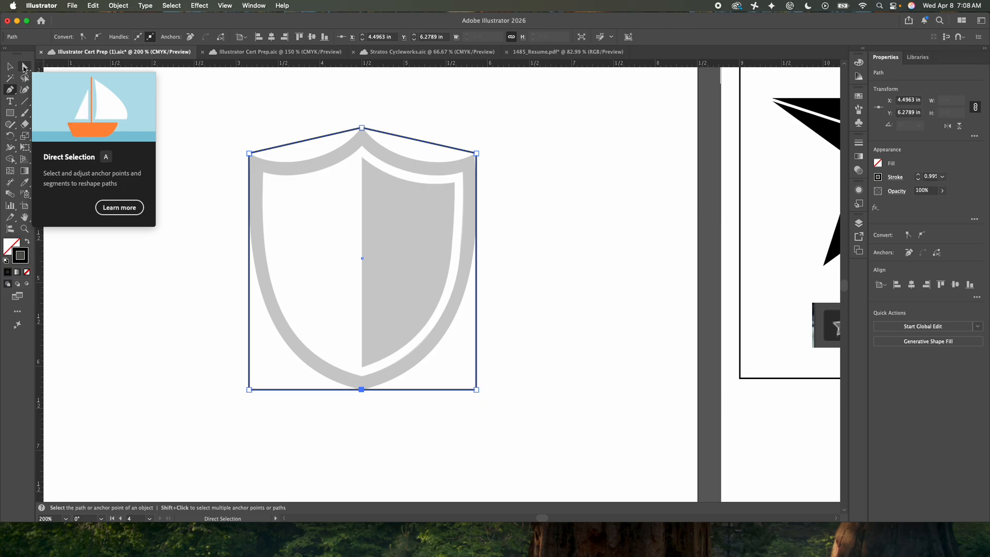
left_click(24, 67)
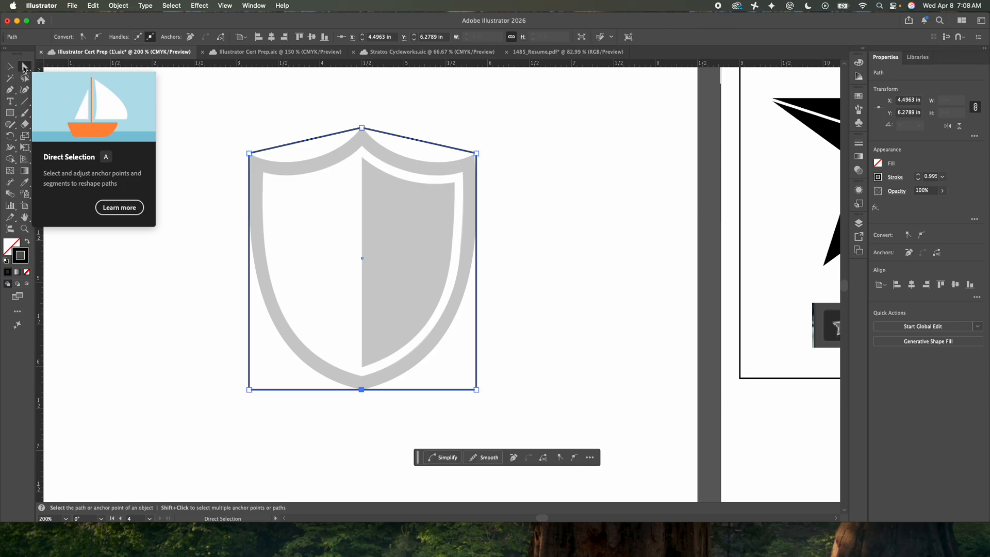
Step: Try pulling the bottom middle anchor point down below the shield and undo the move
left_click(249, 391)
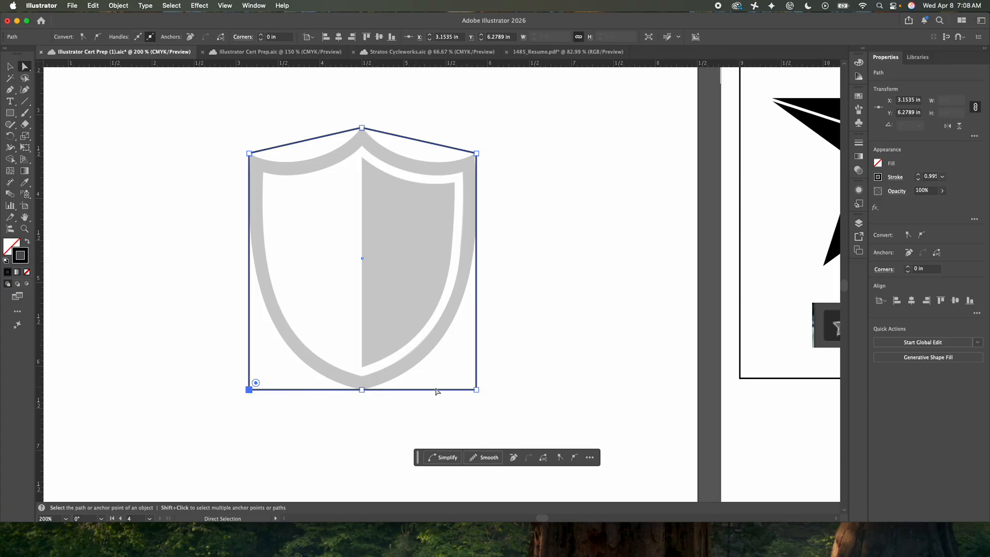
left_click(476, 390, "shift")
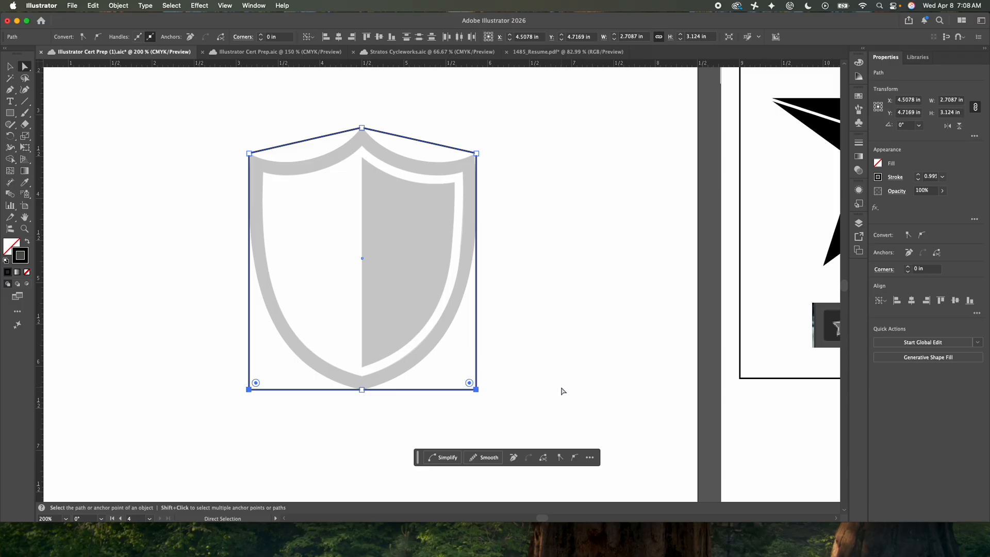
left_click(382, 413)
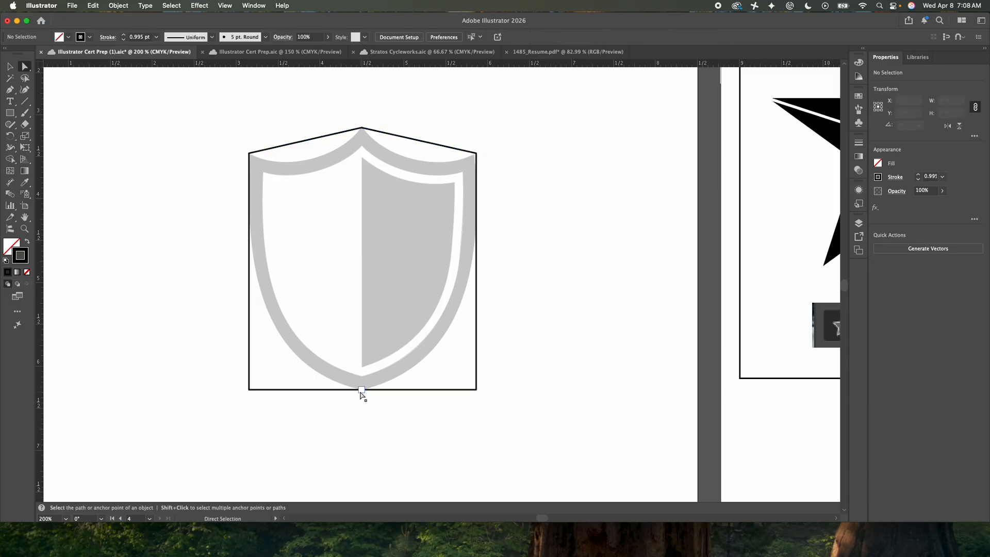
left_click_drag(363, 390, 364, 452)
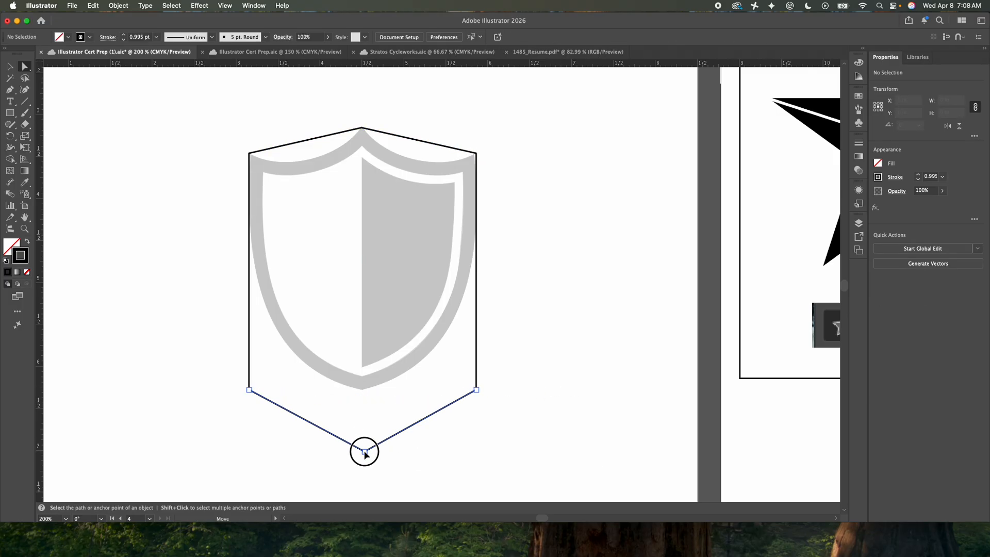
key("cmd+z")
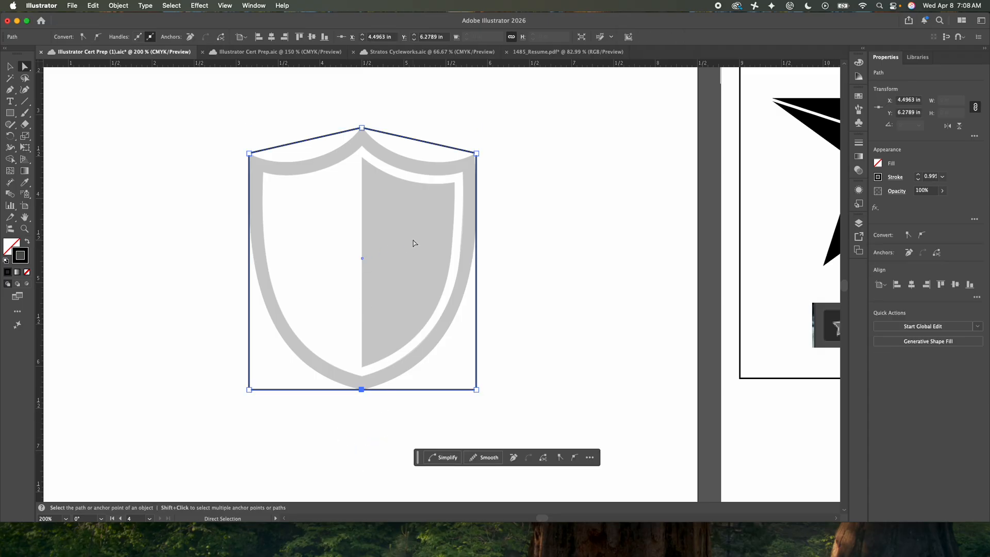
Step: Select both bottom corner points of the outline and nudge them straight up to where the shield's sides begin to curve inward
left_click(253, 393)
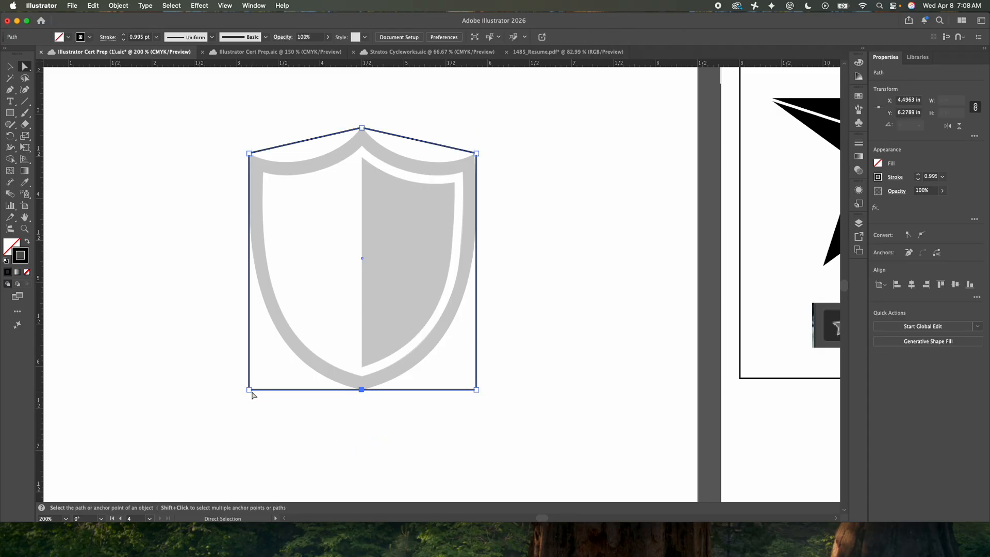
left_click(250, 390)
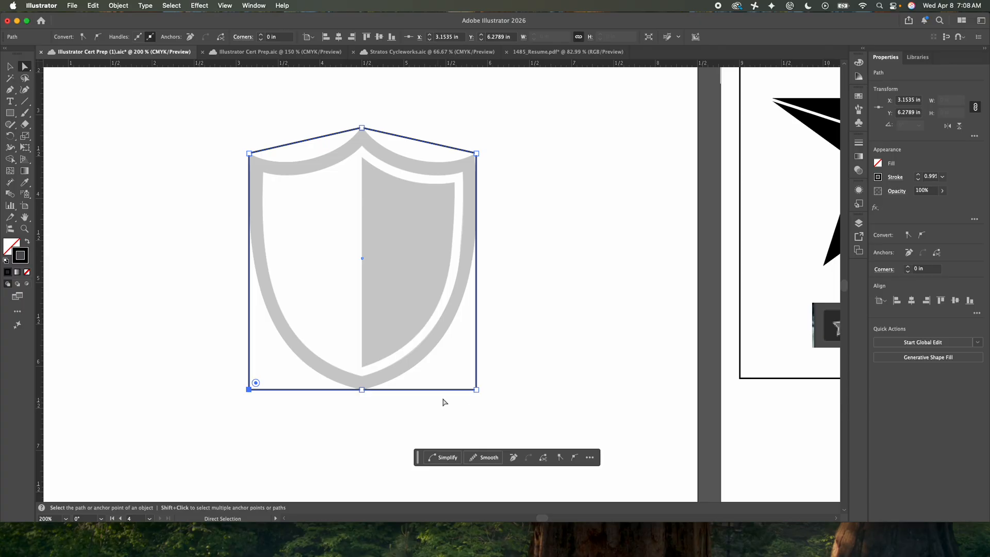
left_click(476, 390, "shift")
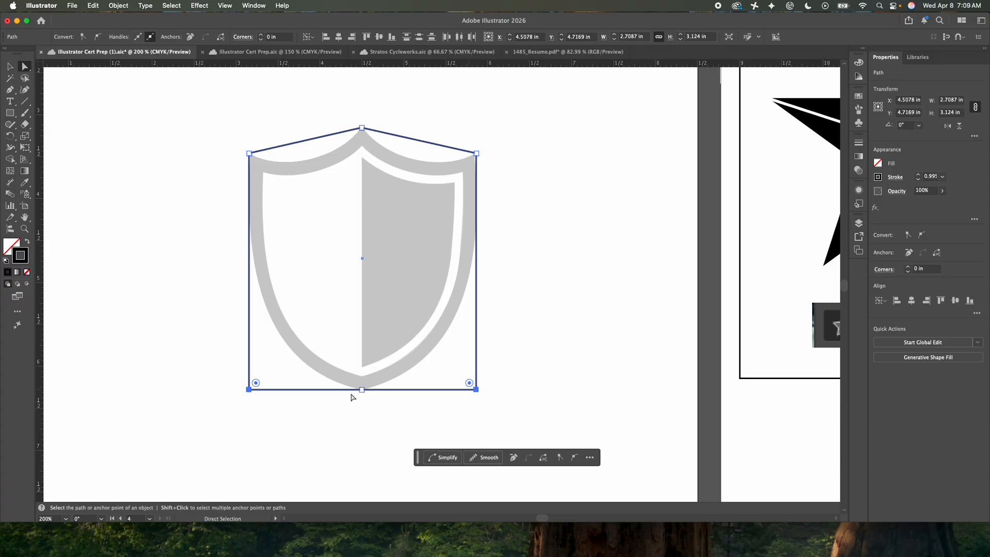
left_click(258, 410)
left_click(249, 390)
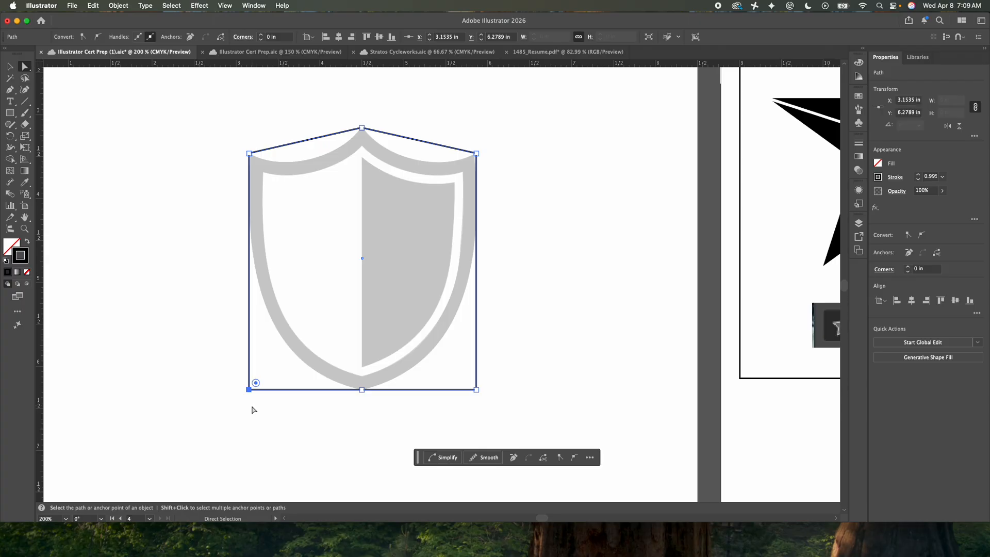
left_click(476, 390, "shift")
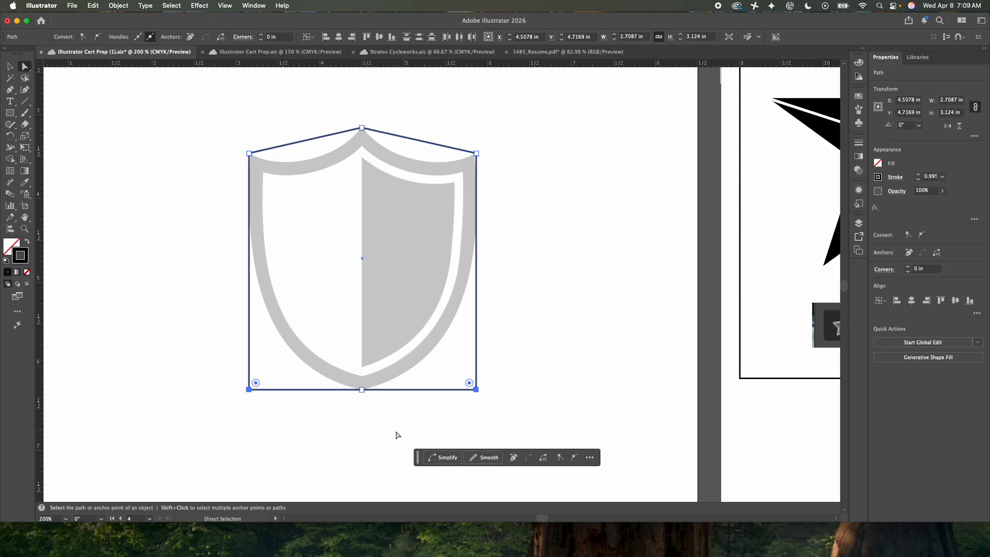
key("Up")
key("Up")
key("Up")
key("Up")
key("Up")
key("Up")
key("Up")
key("Up")
key("Up")
key("Up")
key("Up")
key("Up")
key("Up")
key("Up")
key("Up")
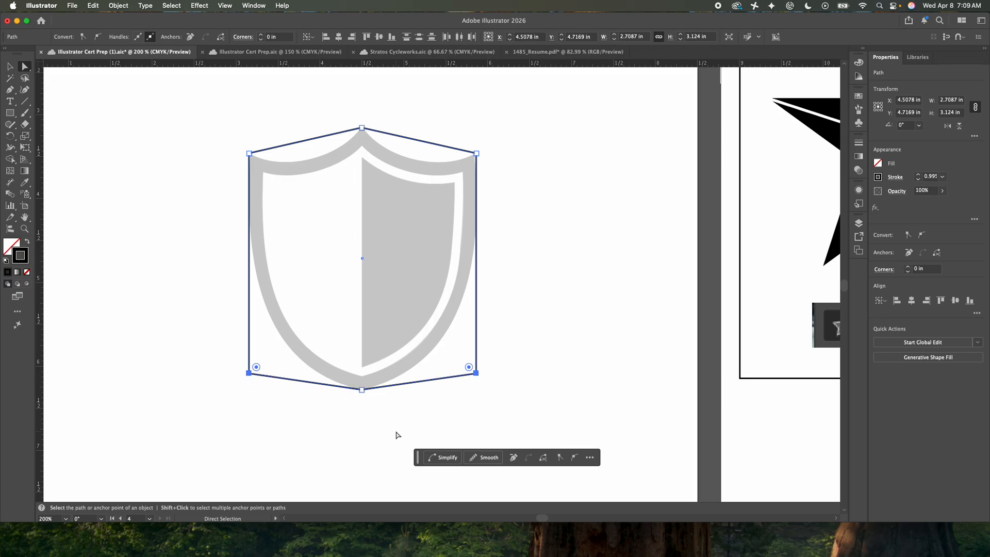
key("Up")
key("Up")
key("Up")
key("Up")
key("Up")
key("Up")
key("Up")
key("Up")
key("Up")
key("Up")
key("Up")
key("Up")
key("Up")
key("Up")
key("Up")
key("Up")
key("Up")
key("Up")
key("Up")
key("Up")
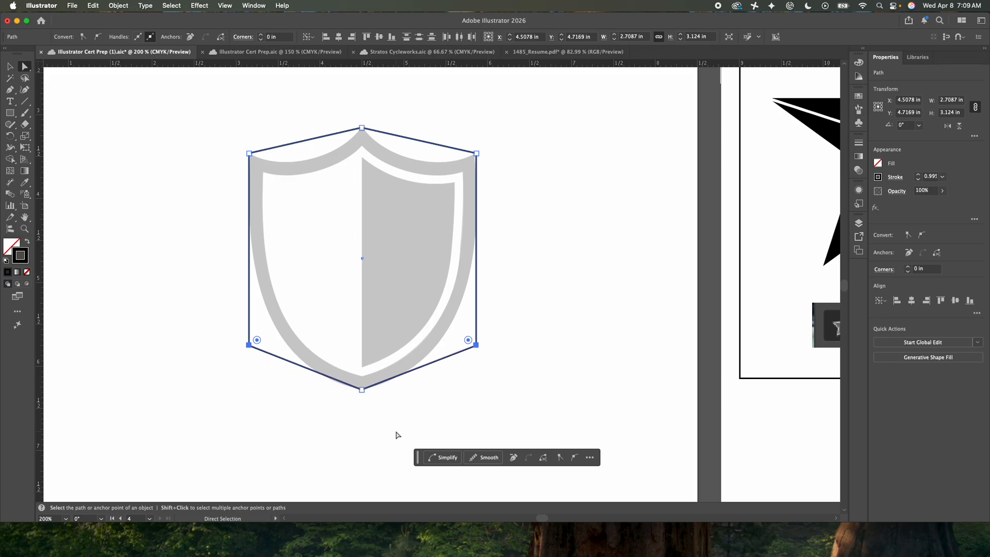
key("Up")
key("Up")
key("Up")
key("Up")
key("Up")
key("Up")
key("Up")
key("Up")
key("Up")
key("Up")
key("Up")
key("Up")
key("Up")
key("Up")
key("Up")
key("Up")
key("Up")
key("Up")
key("Up")
key("Up")
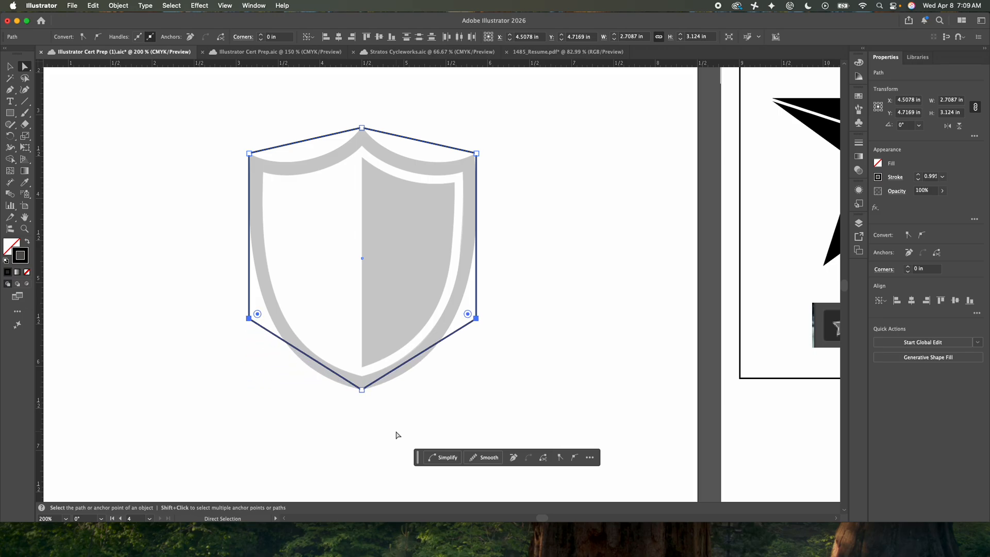
key("shift+Up")
key("shift+Up")
key("shift+Up")
key("shift+Up")
key("shift+Up")
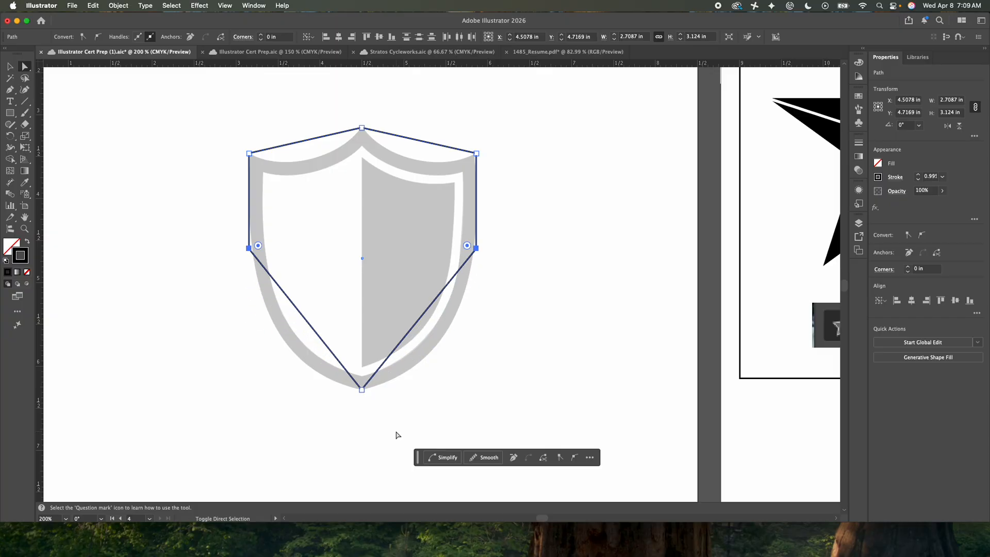
key("shift+Up")
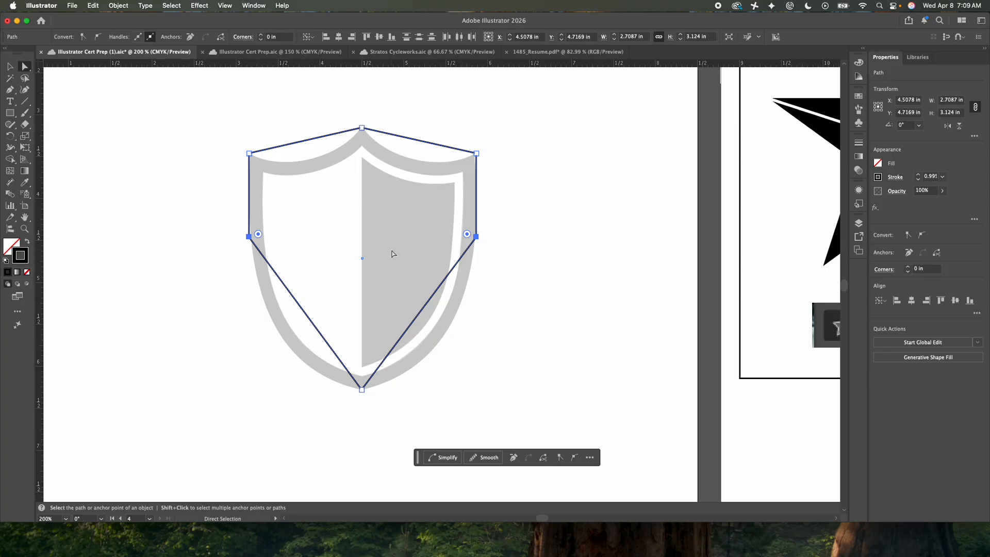
Step: Bend both top edges of the outline downward with the Curvature tool to match the shield's concave top
left_click(25, 92)
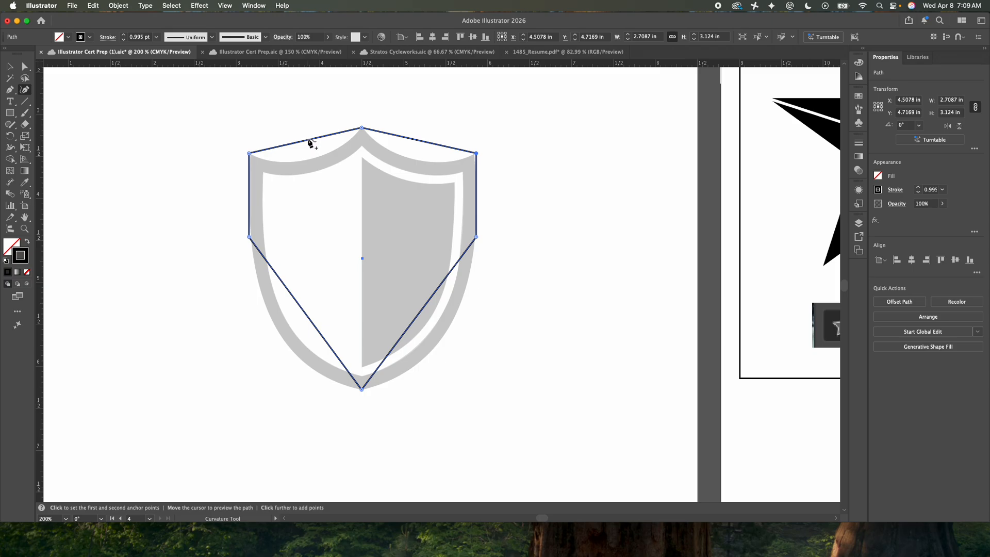
left_click_drag(309, 140, 310, 161)
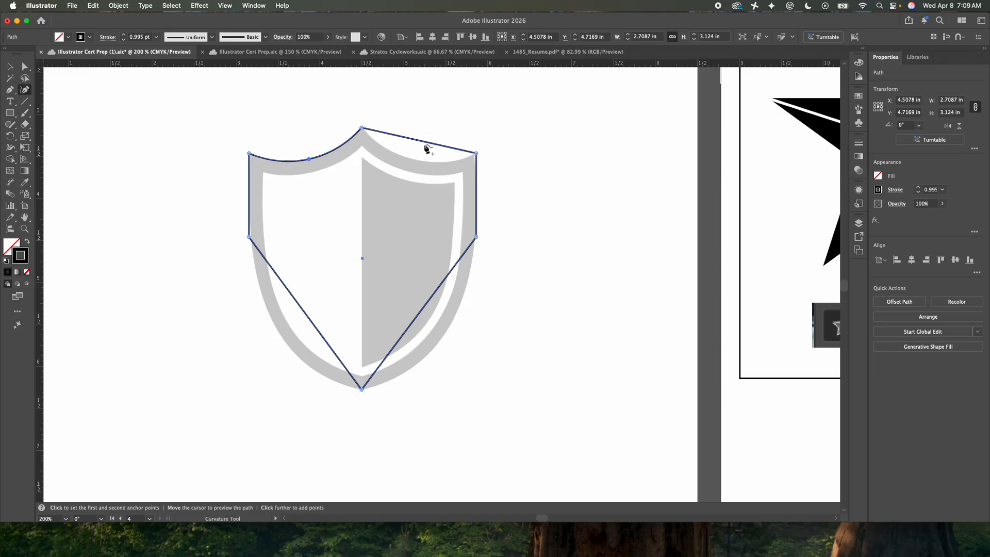
left_click_drag(419, 143, 414, 159)
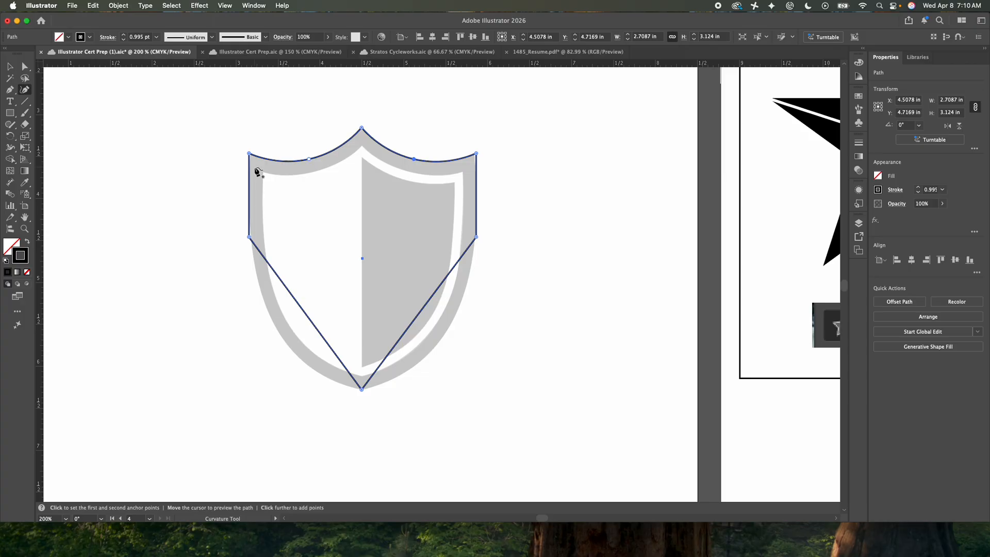
Step: Try smoothing the bottom middle anchor point and shortening its direction handles, and undo the handle changes
double_click(361, 389)
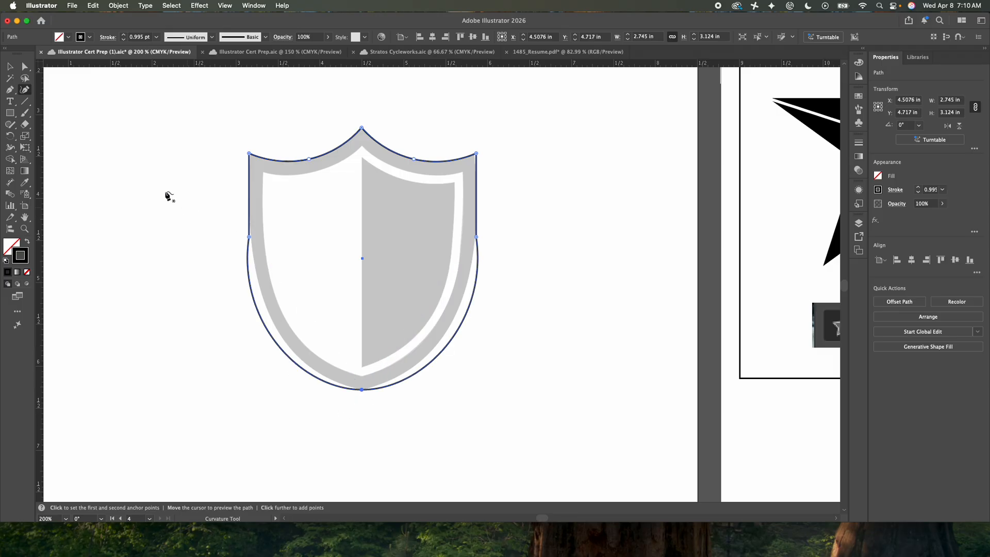
left_click(25, 67)
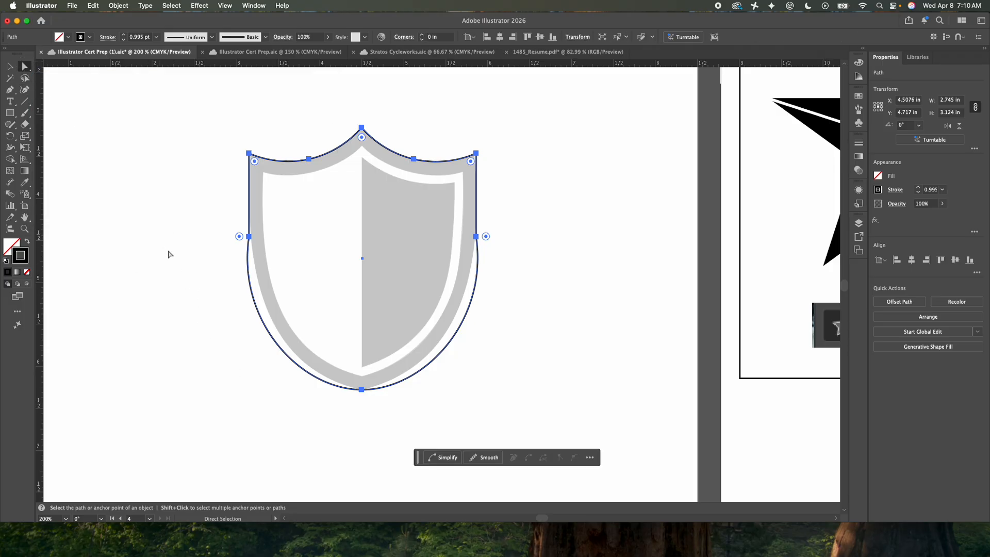
left_click(362, 400)
left_click(362, 389)
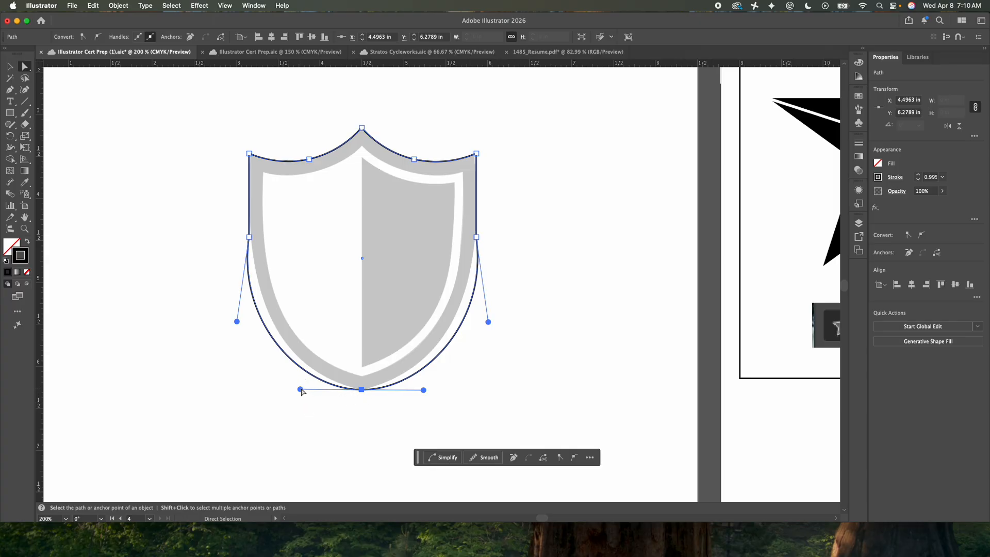
left_click_drag(301, 390, 321, 389)
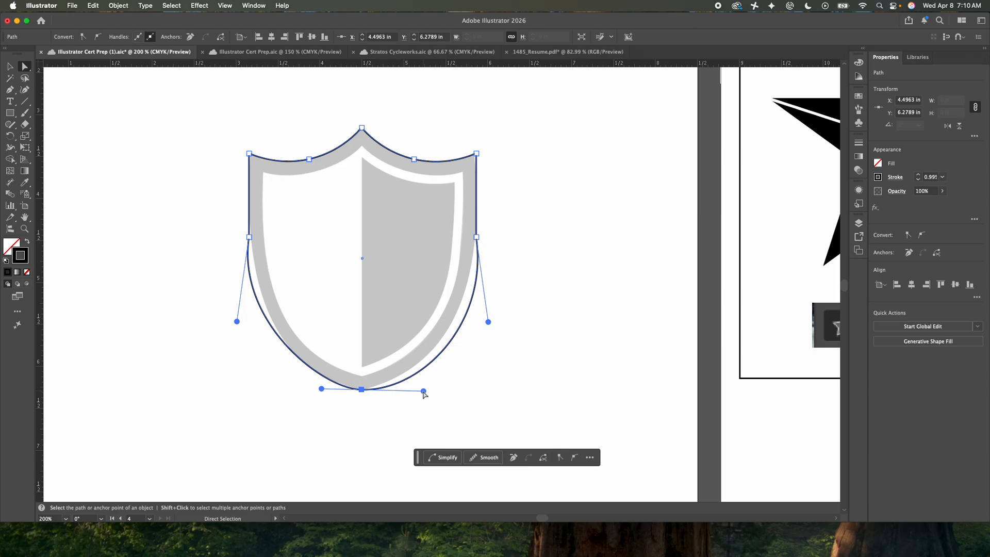
left_click_drag(423, 391, 362, 390)
key("super+z")
key("super+z")
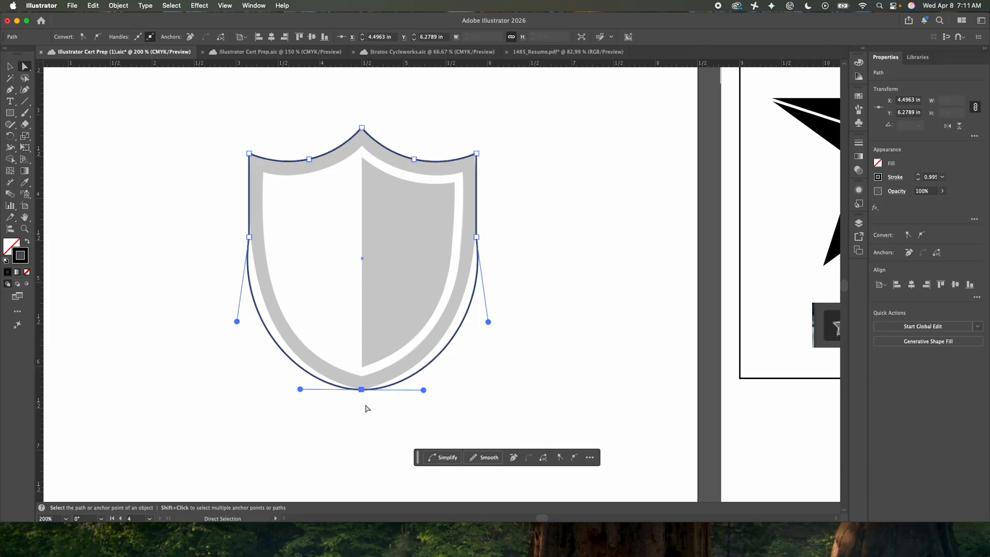
Step: Convert the outline's bottom middle anchor point back to a corner with the Curvature tool
left_click(25, 89)
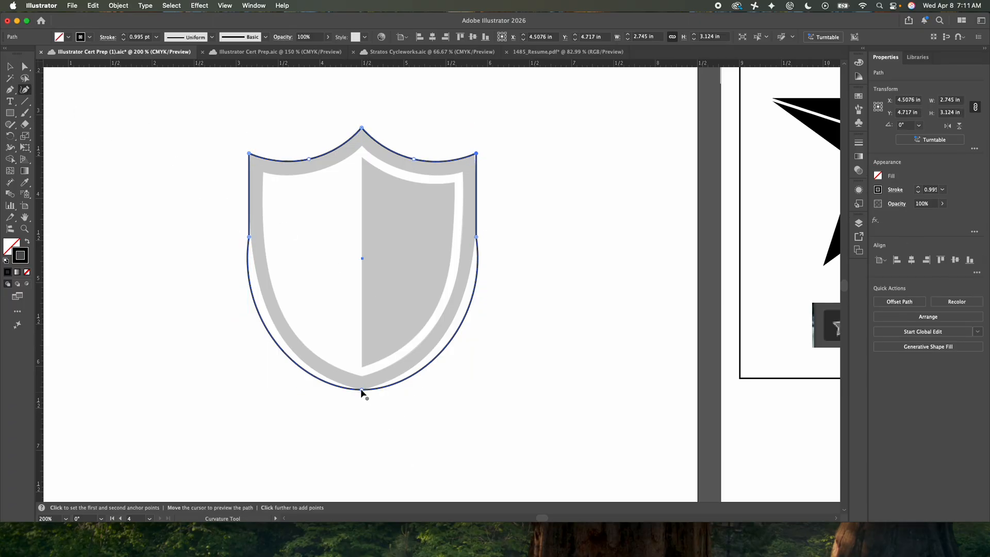
key("super")
double_click(362, 390)
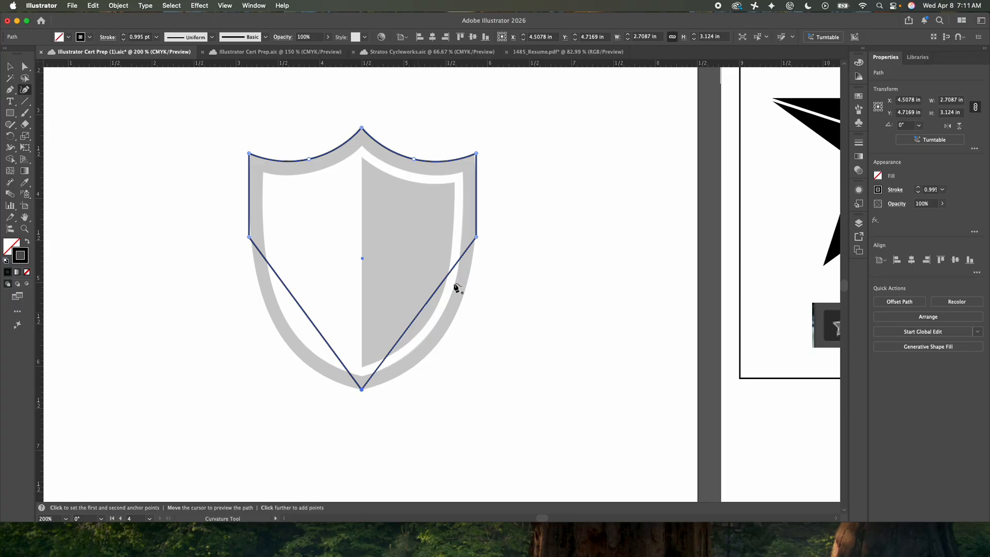
Step: Make both side anchor points smooth and move them down onto the lower curves of the shield's outer edge
double_click(249, 237)
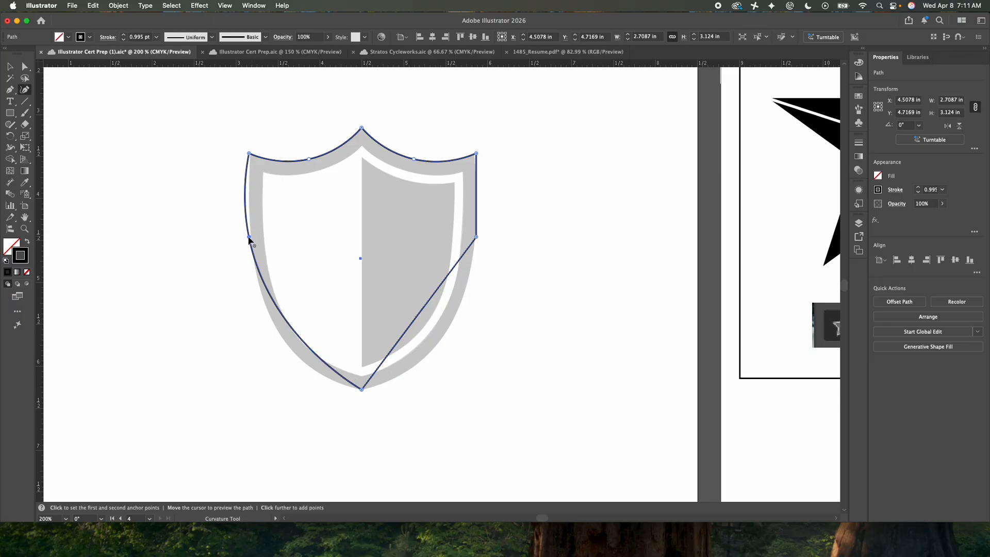
double_click(476, 238)
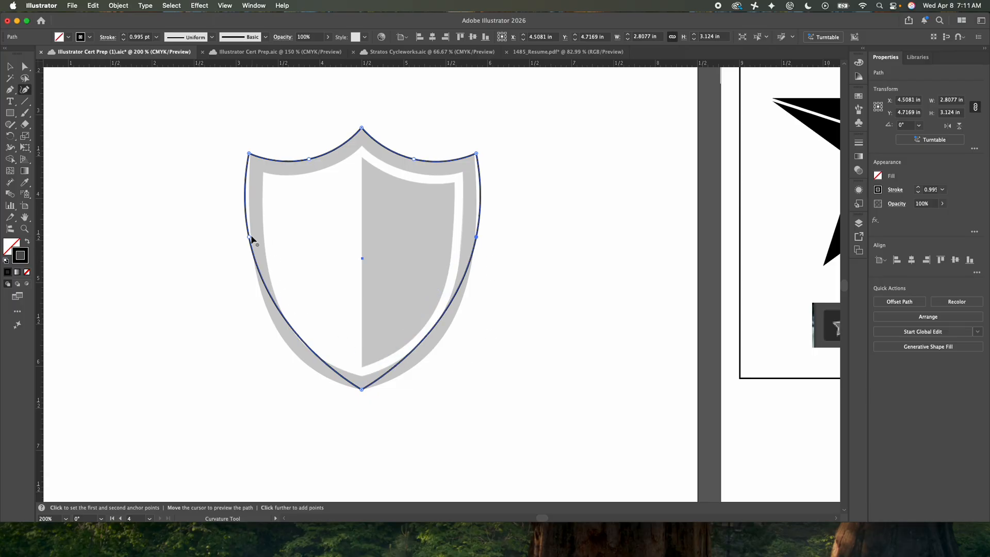
left_click_drag(250, 238, 298, 357)
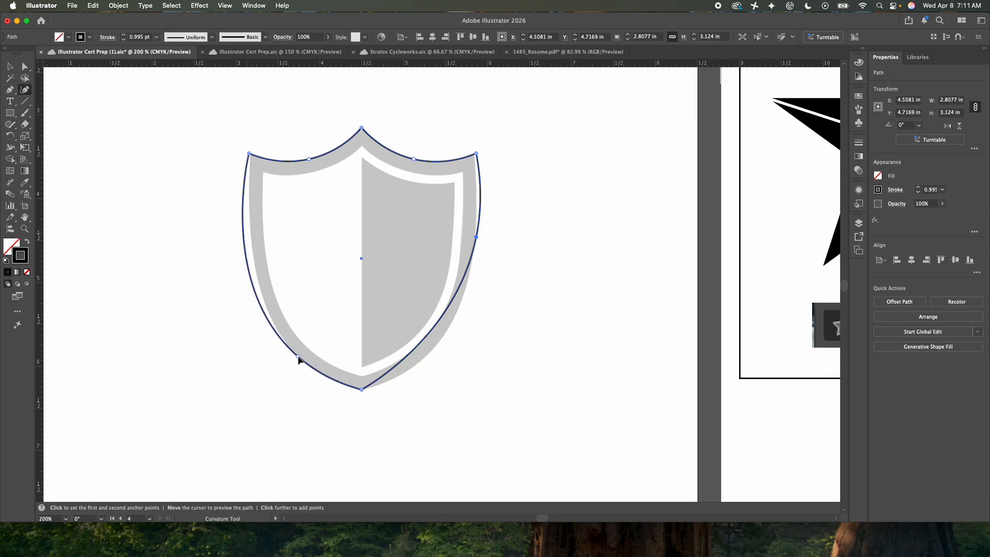
left_click_drag(476, 237, 432, 352)
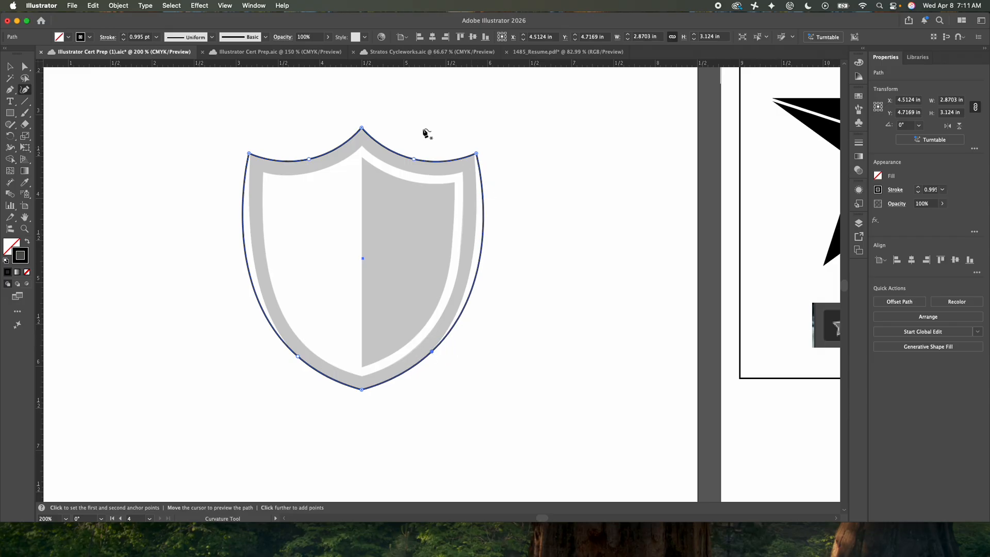
Step: Adjust the direction handles of the upper-left corner and lower-left anchor with Direct Selection so the left side follows the shield's edge
key("a")
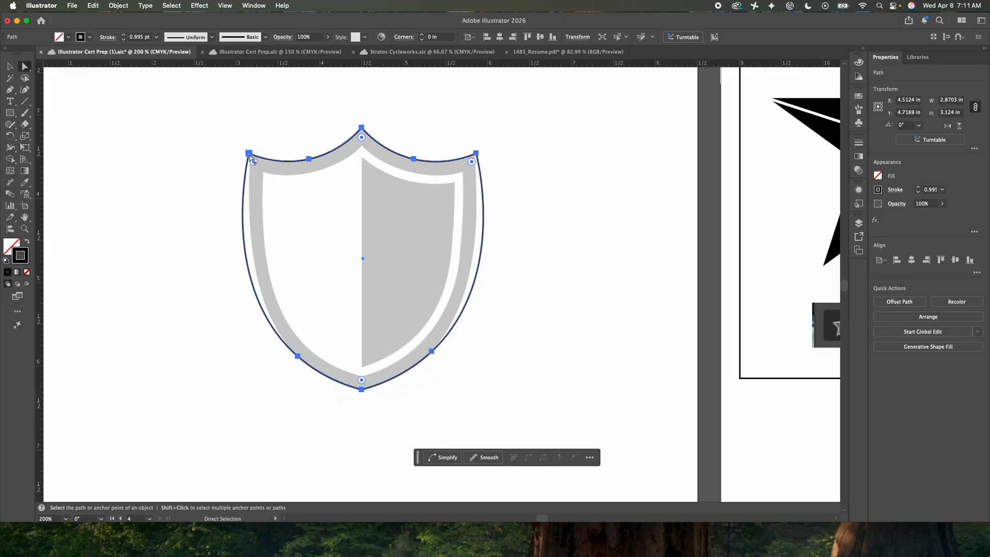
left_click(249, 154)
left_click_drag(254, 161, 248, 192)
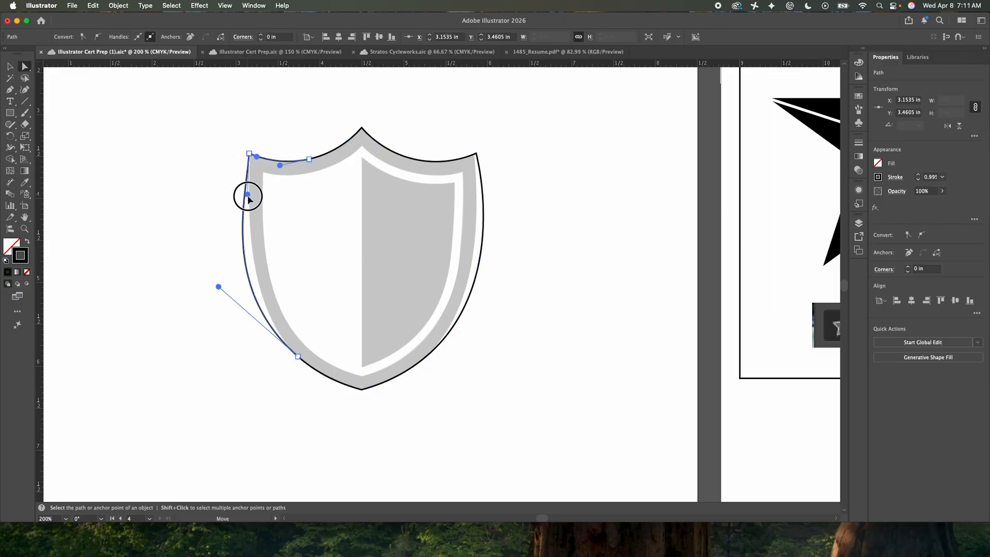
left_click_drag(217, 287, 256, 312)
left_click(292, 355)
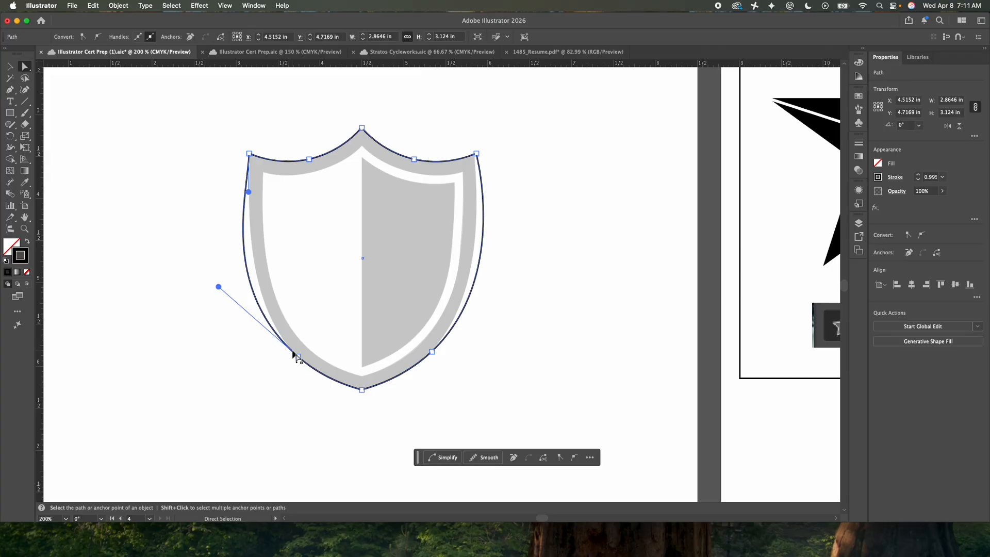
left_click_drag(221, 289, 247, 309)
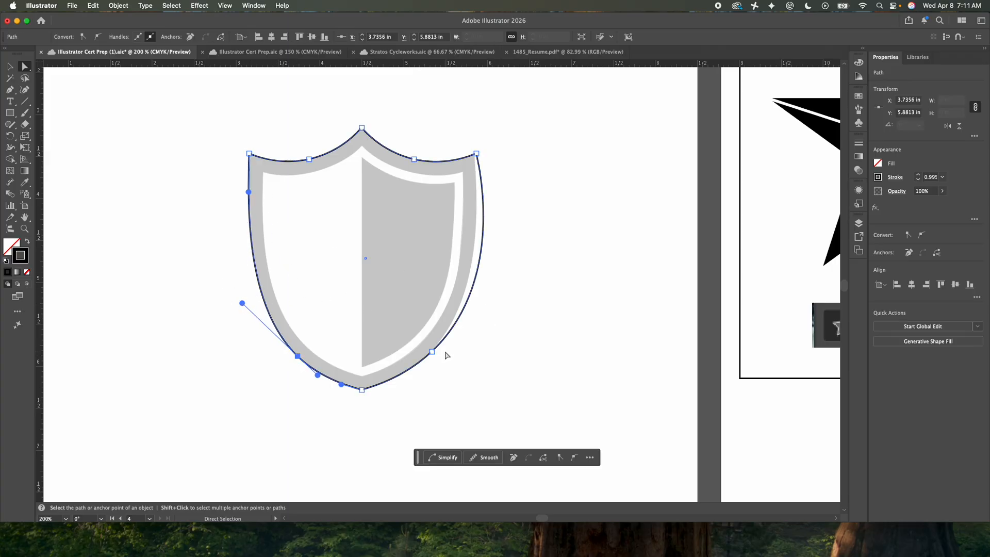
Step: Adjust the direction handles of the upper-right corner and lower-right anchor to fit the shield's right edge, and deselect the outline
left_click(476, 154)
left_click_drag(478, 161, 476, 176)
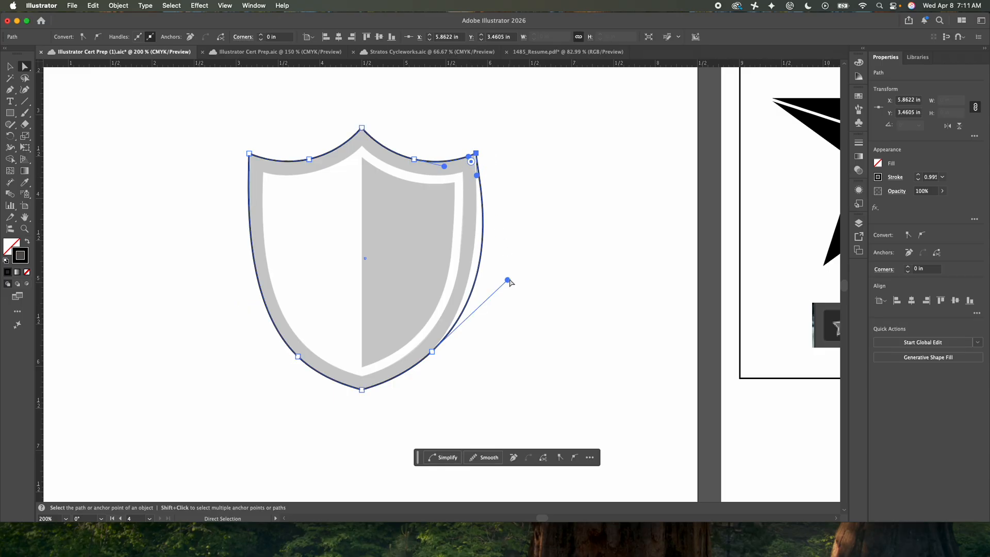
left_click(493, 304)
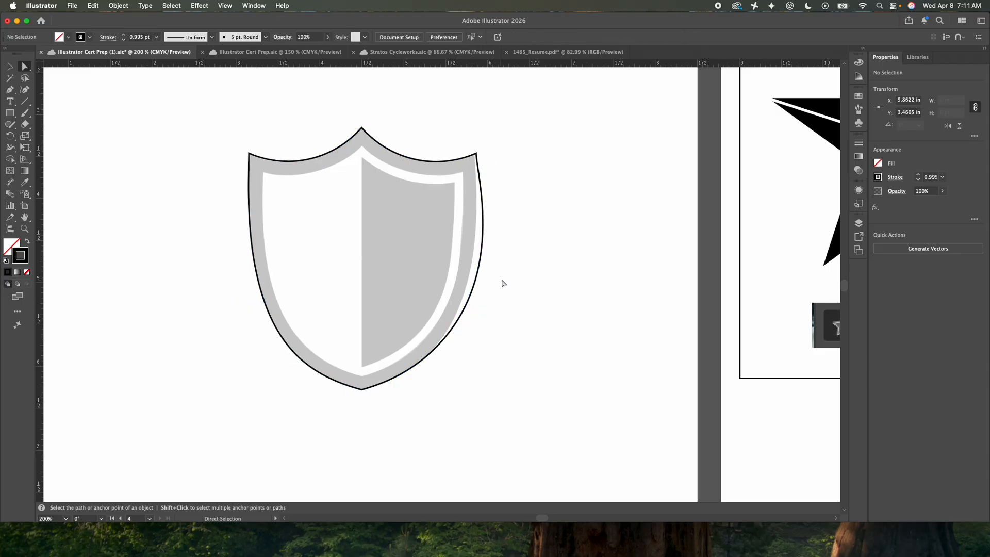
left_click(431, 352)
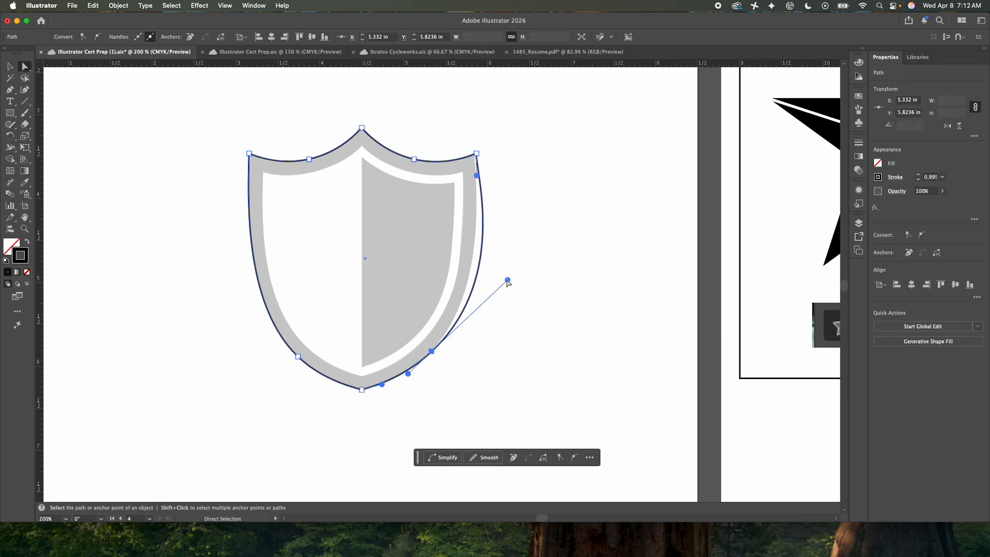
left_click_drag(508, 281, 486, 296)
key("v")
left_click(160, 200)
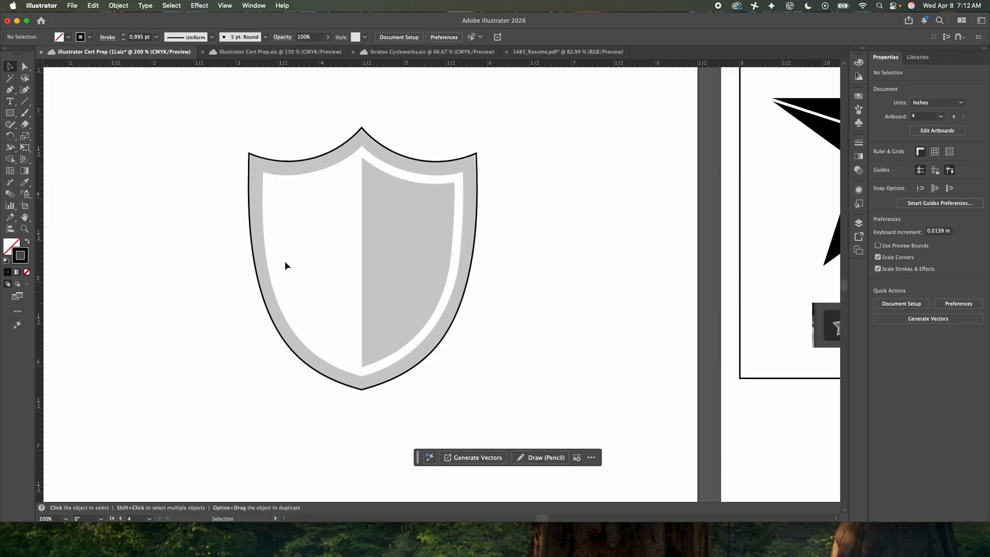
Step: Create an inner copy of the shield outline with Offset Path, using an offset of -0.125 in and miter joins
left_click(275, 163)
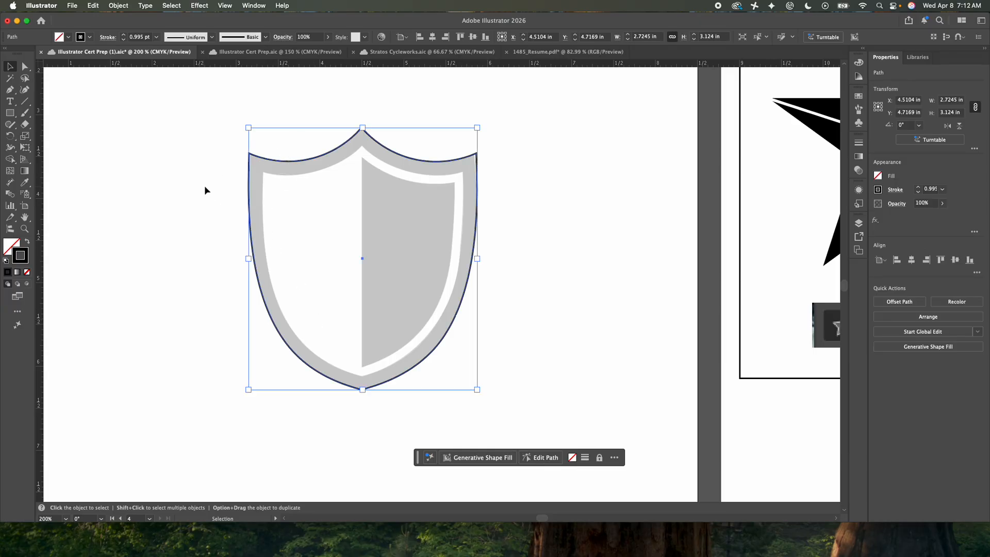
left_click(121, 6)
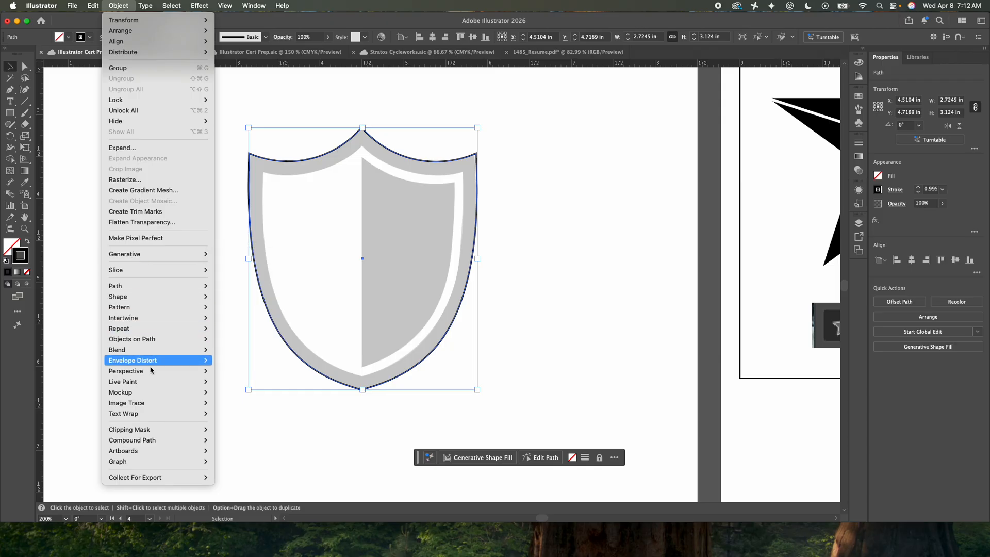
mouse_move(136, 288)
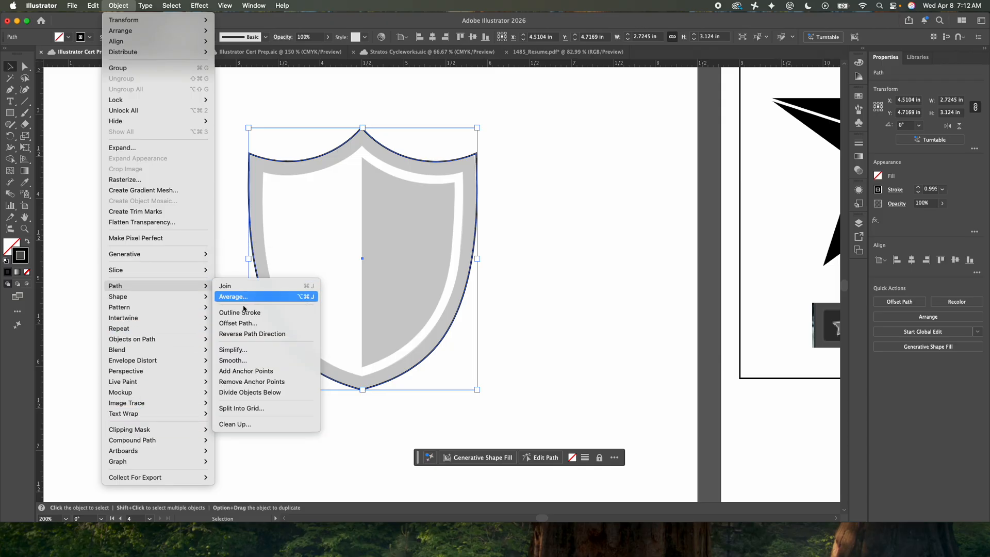
left_click(243, 323)
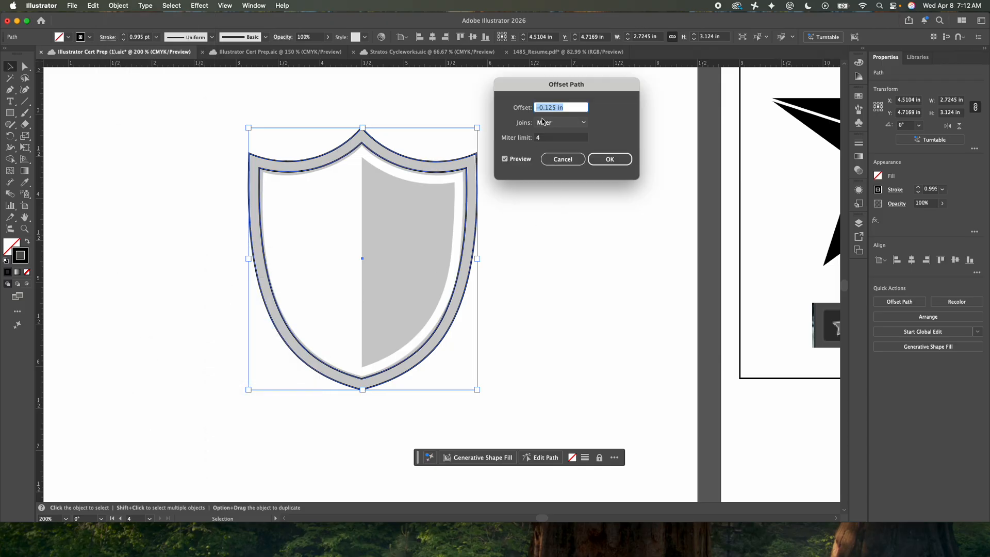
key("Down")
key("Down")
key("Up")
key("Up")
key("Up")
key("Up")
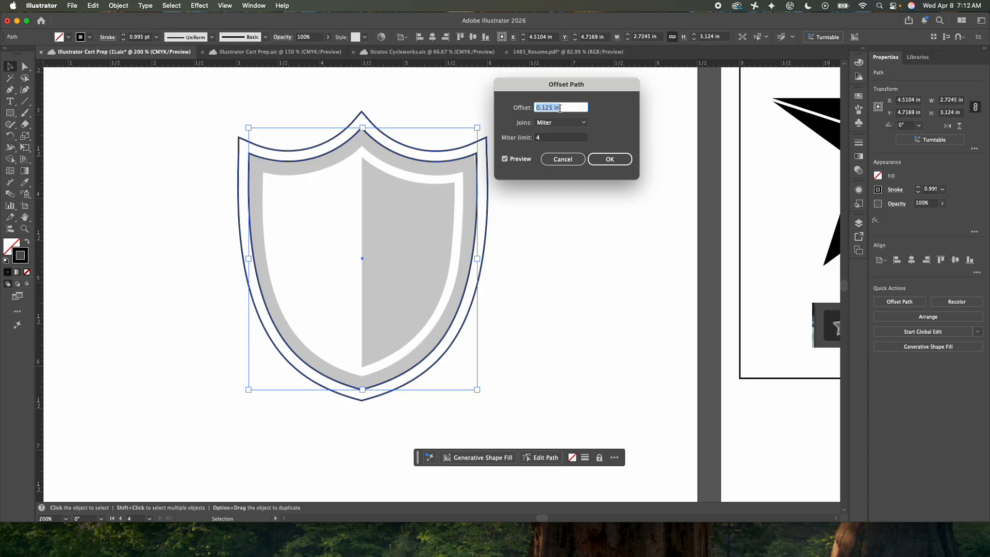
key("Down")
key("Down")
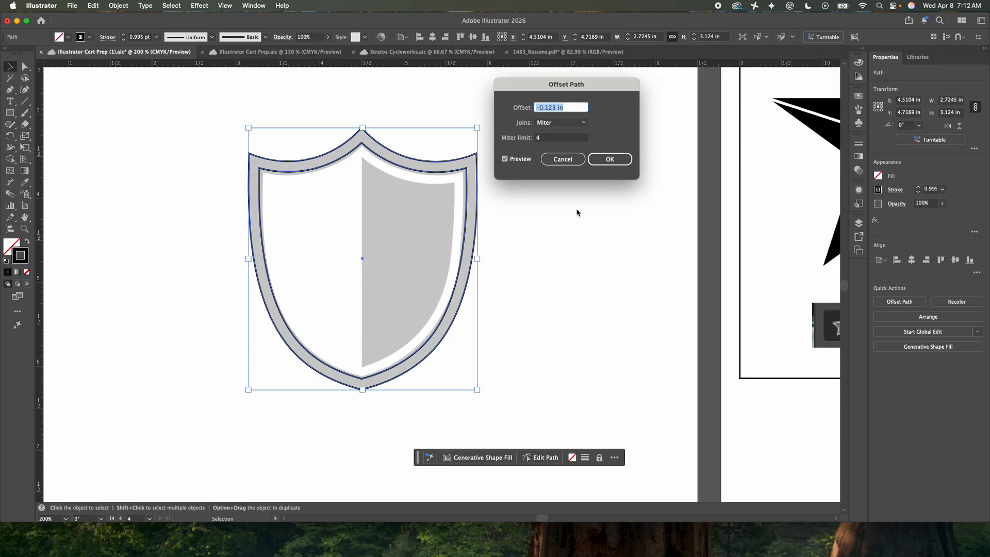
left_click(604, 161)
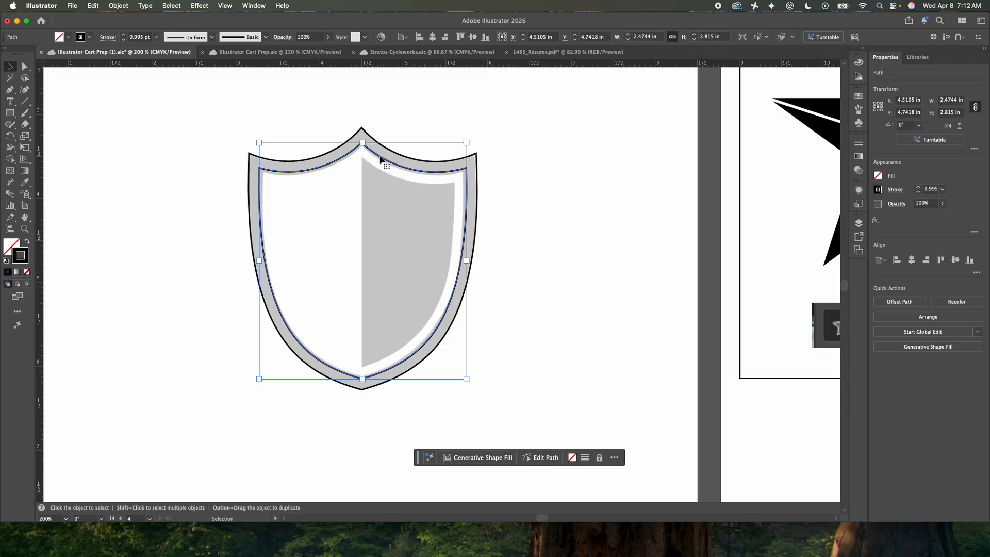
Step: Offset the inner shield path by another -0.125 in with miter joins and select the resulting innermost outline
left_click(124, 5)
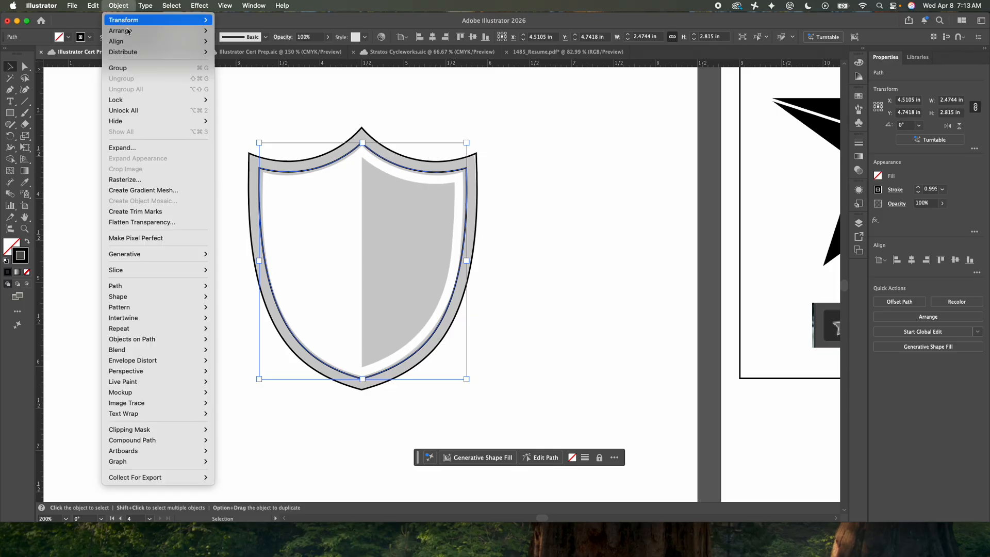
mouse_move(124, 286)
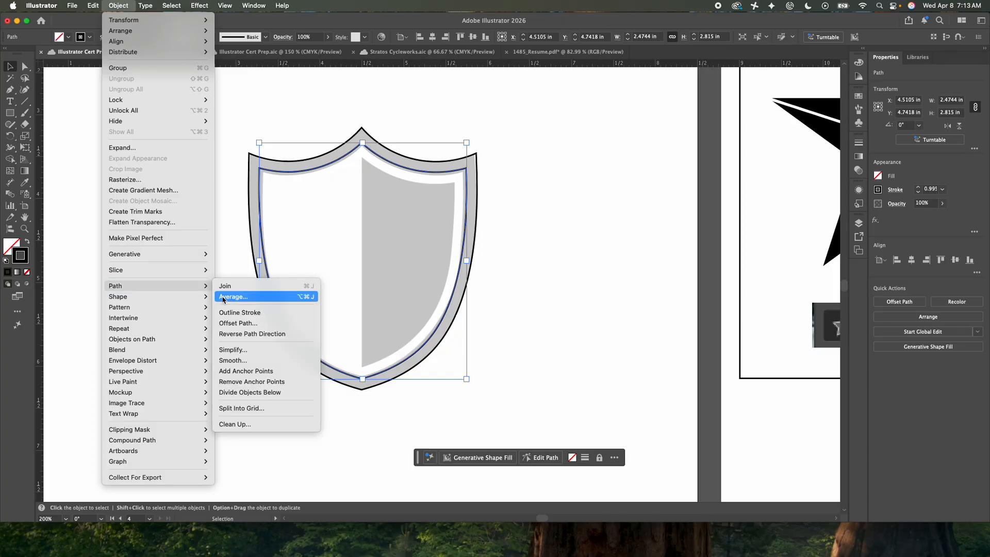
left_click(242, 324)
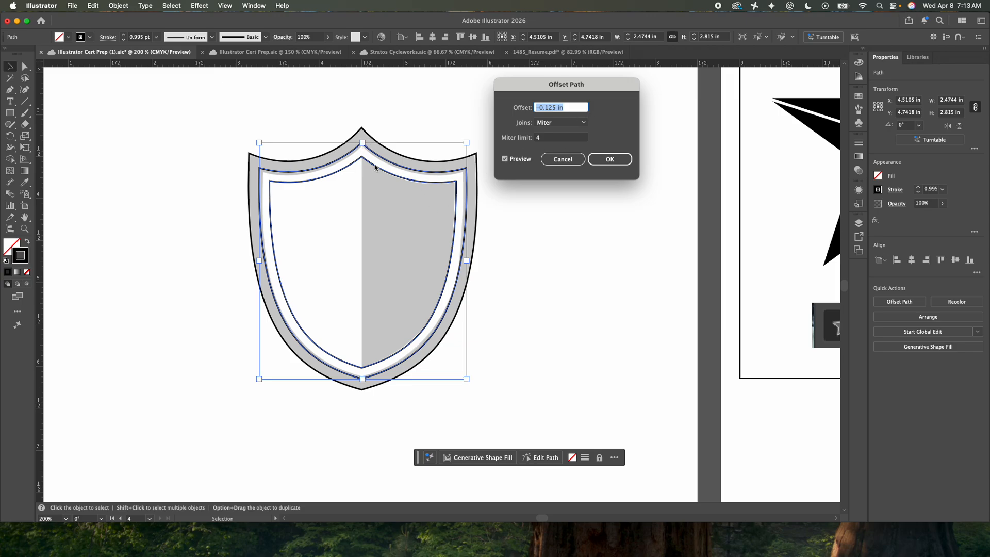
left_click(607, 160)
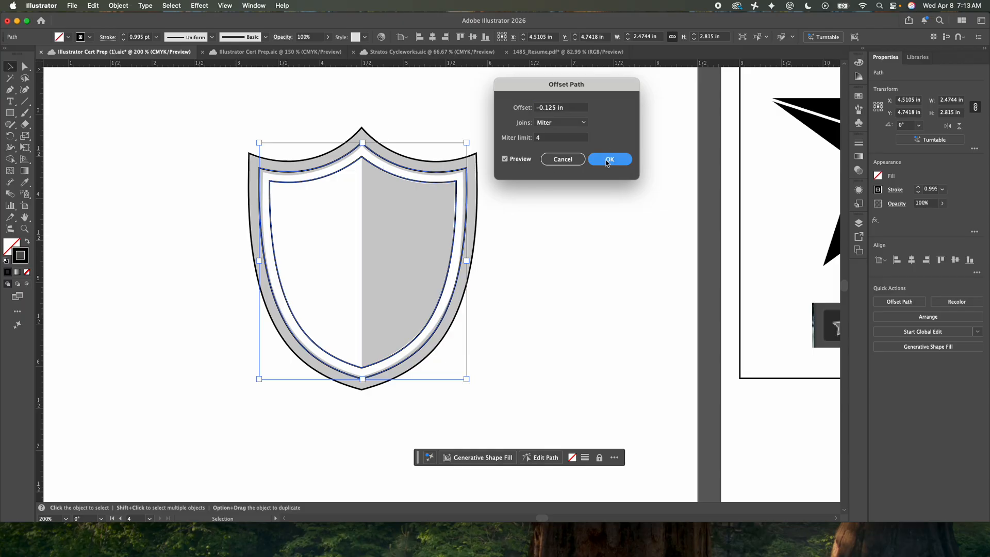
left_click(567, 262)
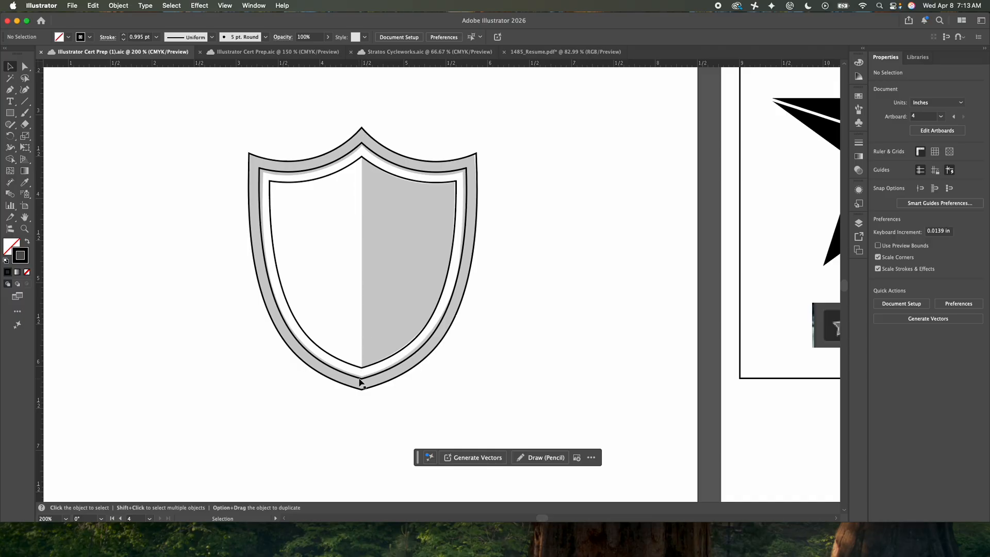
left_click(372, 163)
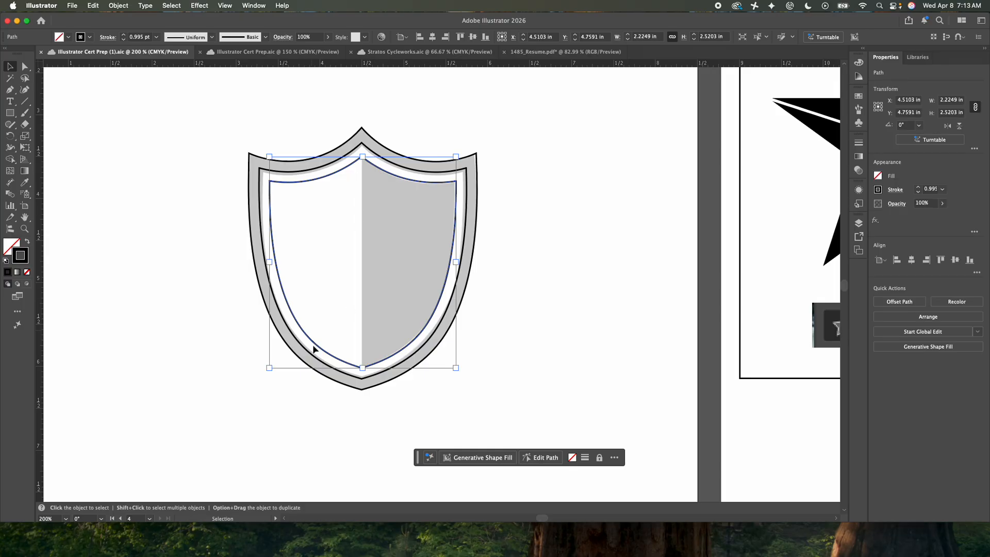
Step: Draw a vertical line about 3.33 in long through the shield's center, from the inner top peak to below the bottom tip, and deselect it
left_click(23, 103)
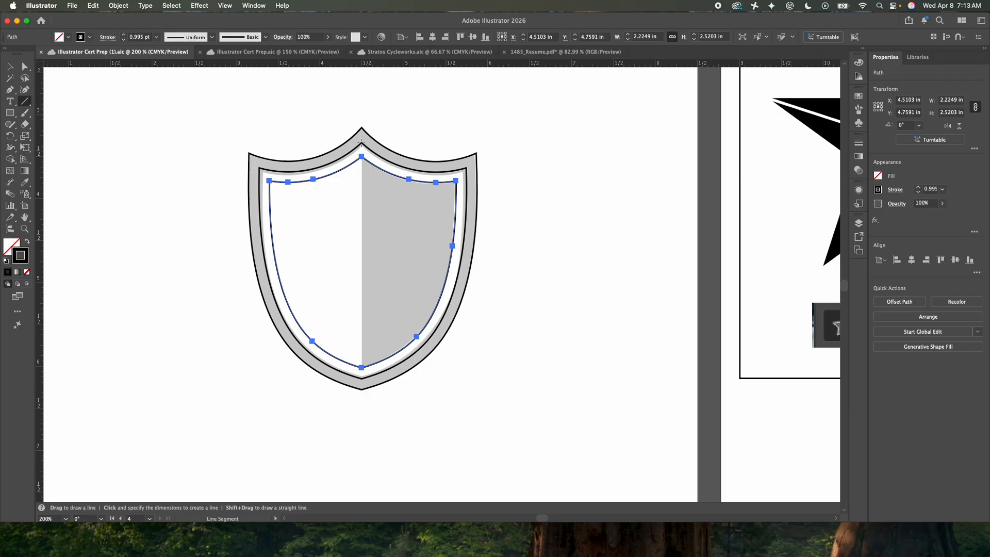
left_click_drag(362, 140, 396, 419)
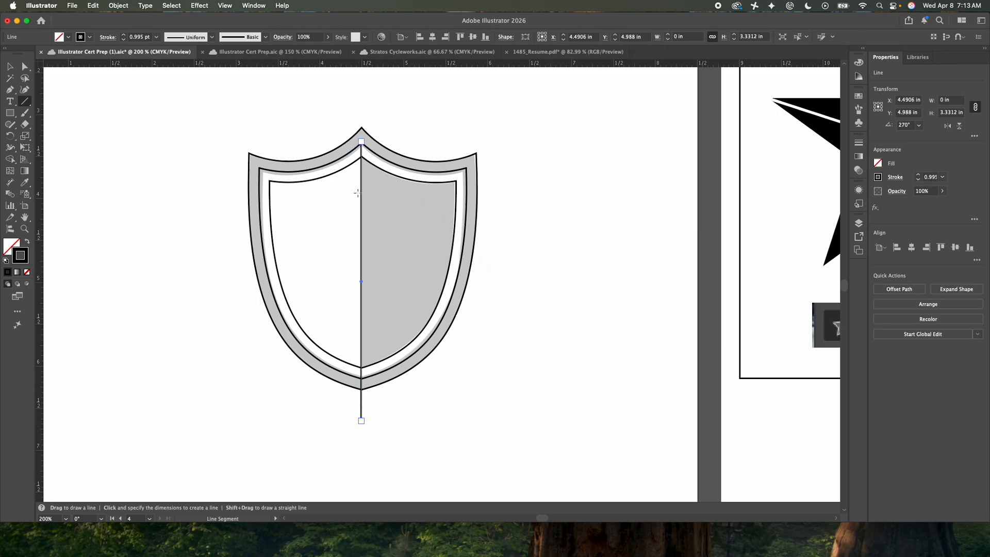
key("v")
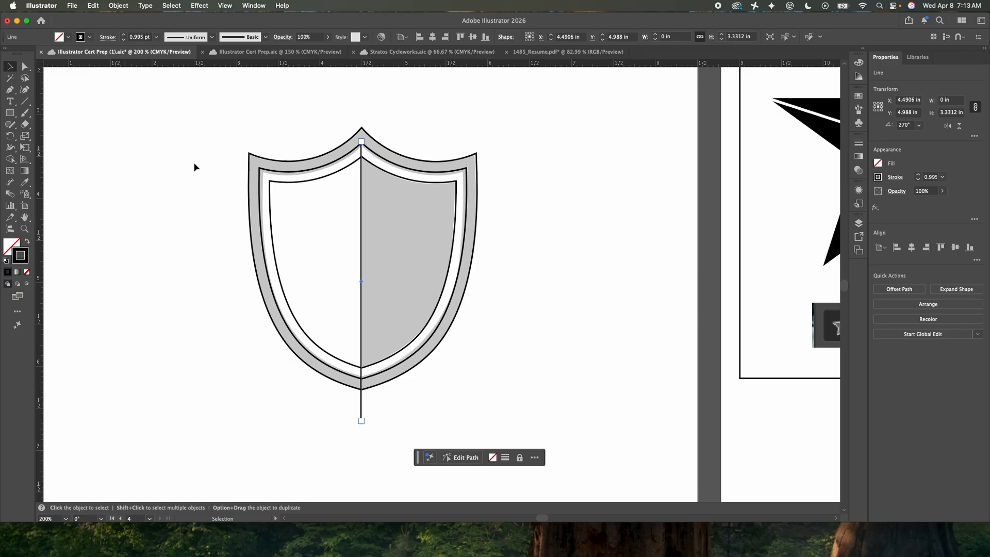
left_click(189, 178)
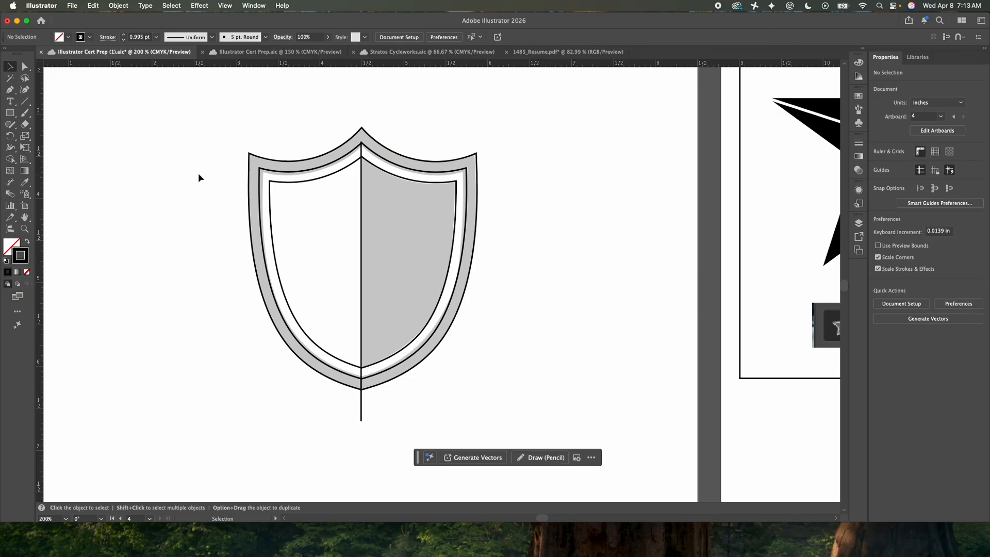
Step: Split the innermost shield outline along the center line with Shape Builder and remove its left half
left_click(361, 201)
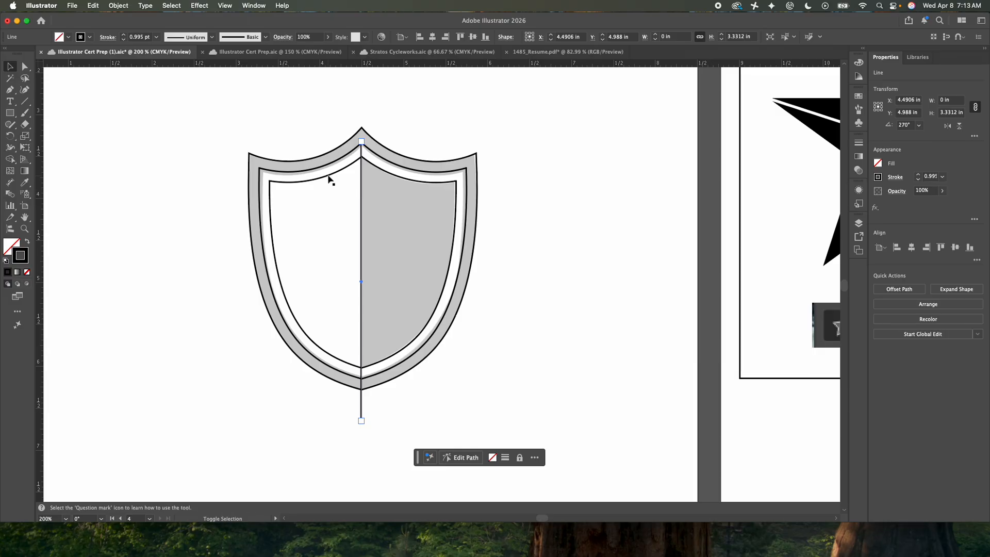
left_click(327, 179, "shift")
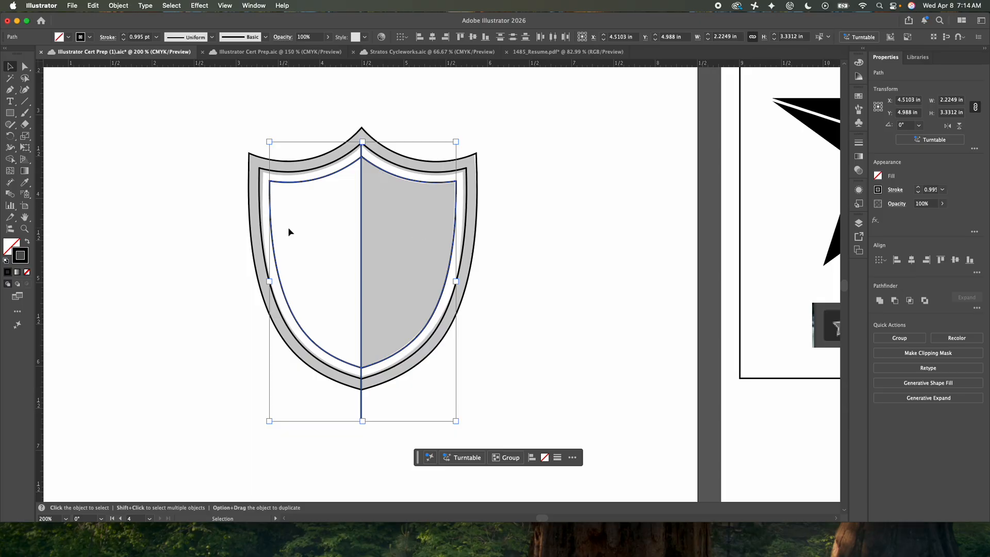
left_click(10, 159)
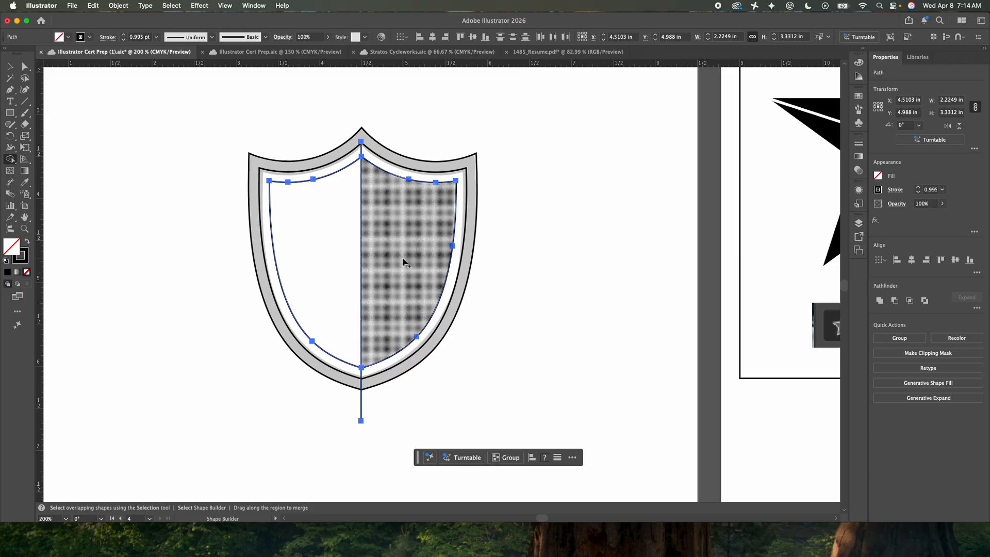
left_click(392, 224)
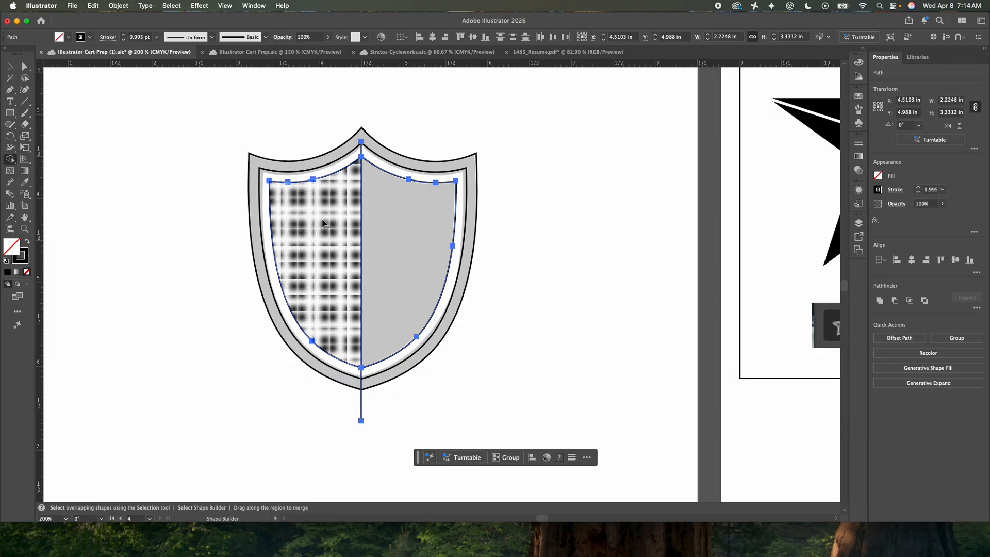
left_click(323, 222, "alt")
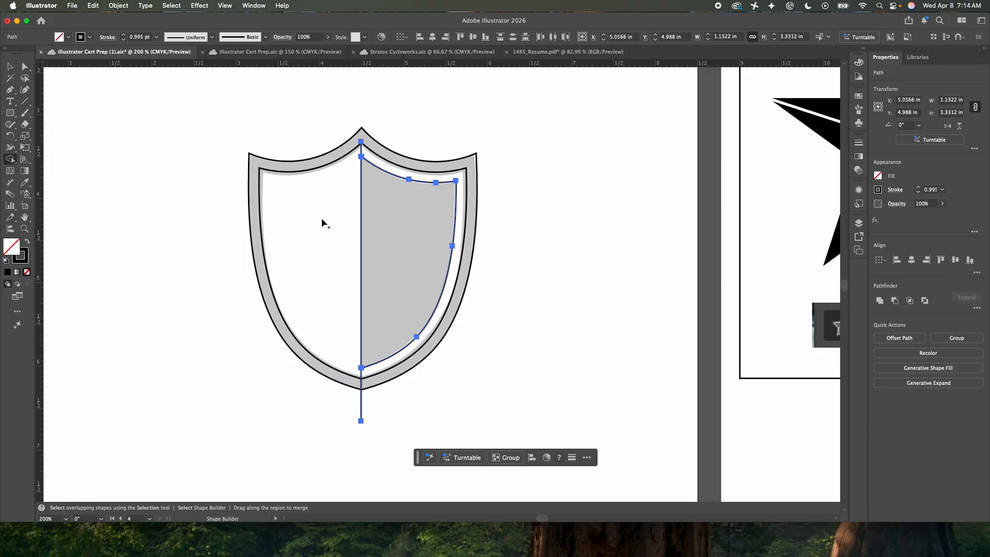
Step: Delete the leftover center line segments above and below the right half shape
left_click(10, 67)
left_click(190, 79)
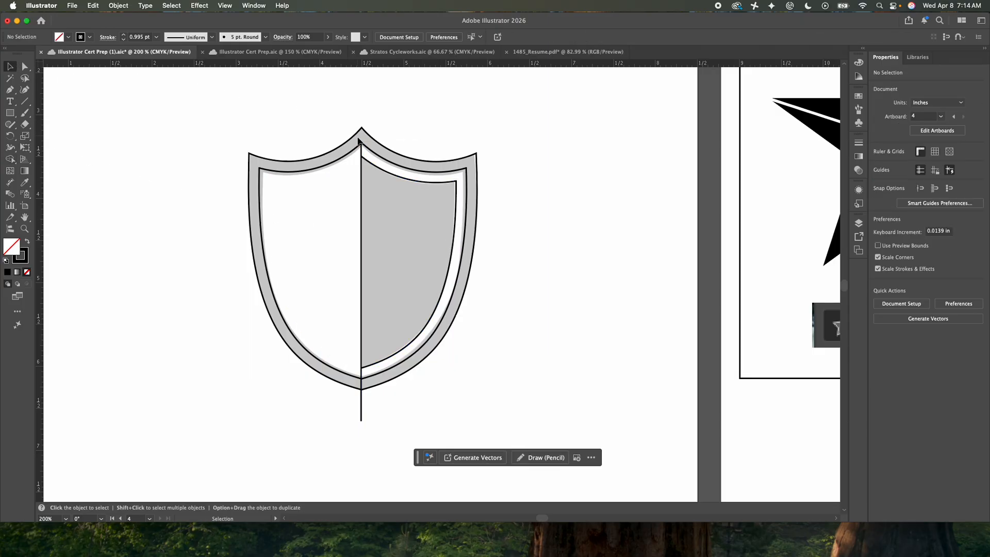
left_click_drag(362, 148, 305, 209)
key("Delete")
left_click_drag(363, 414, 276, 410)
key("Delete")
Step: Swap fill and stroke on the right half shape, giving it a solid black fill and no stroke
left_click(365, 265)
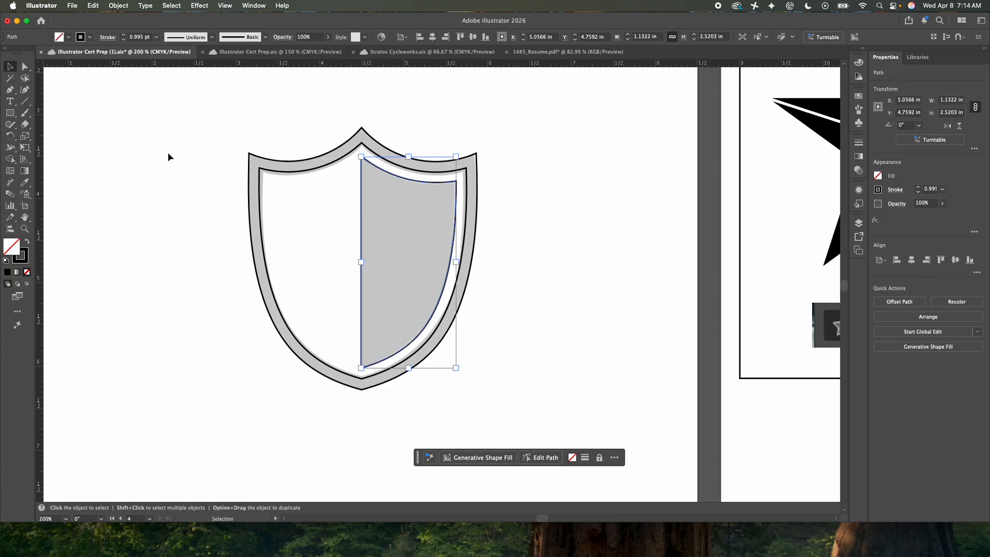
left_click(26, 241)
left_click(159, 210)
Step: Give the middle shield outline a white fill and no stroke, and deselect it
left_click(300, 176)
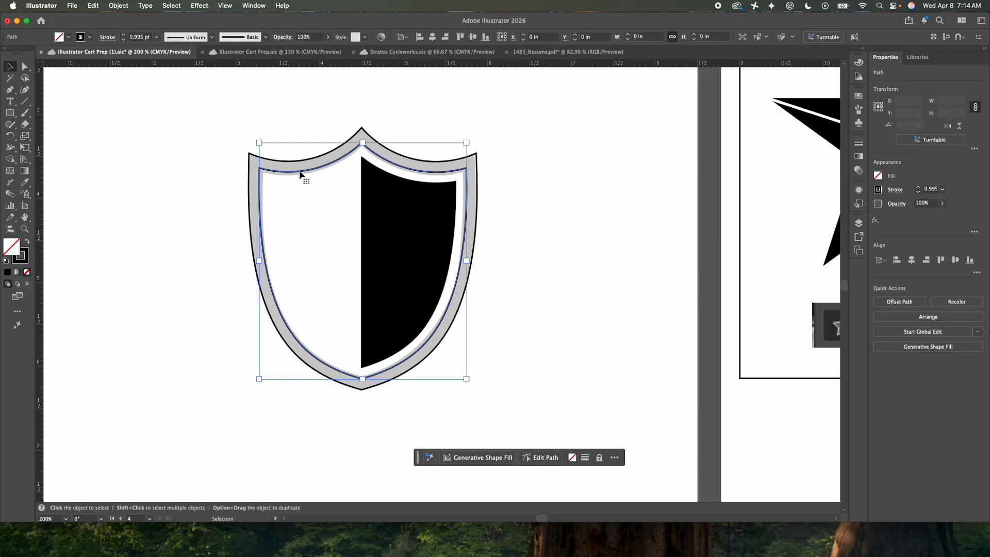
left_click(27, 241)
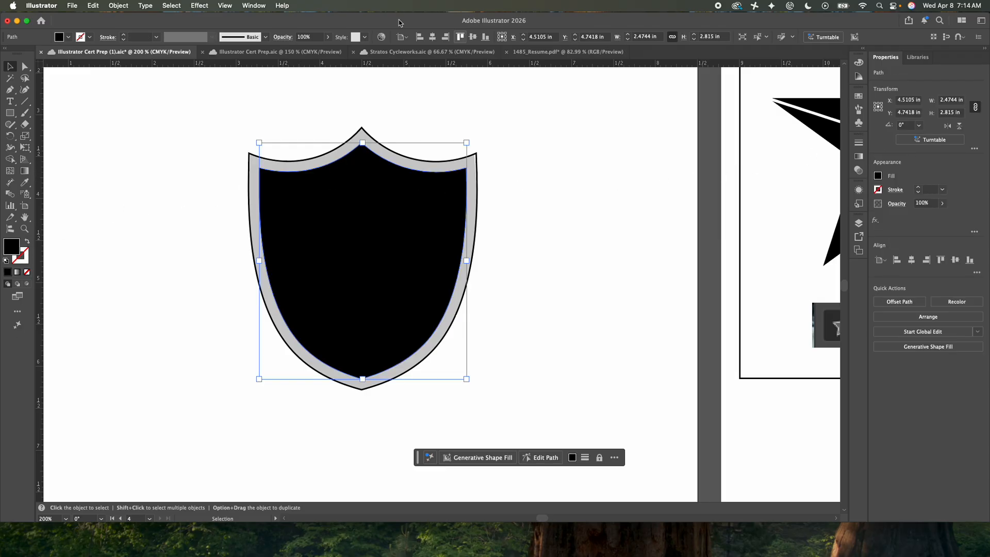
left_click(68, 36)
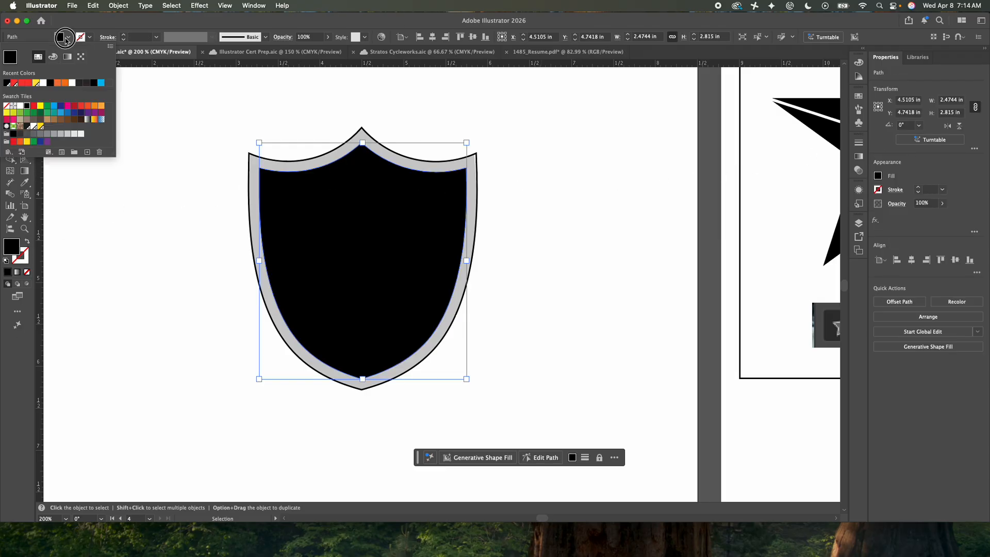
left_click(41, 83)
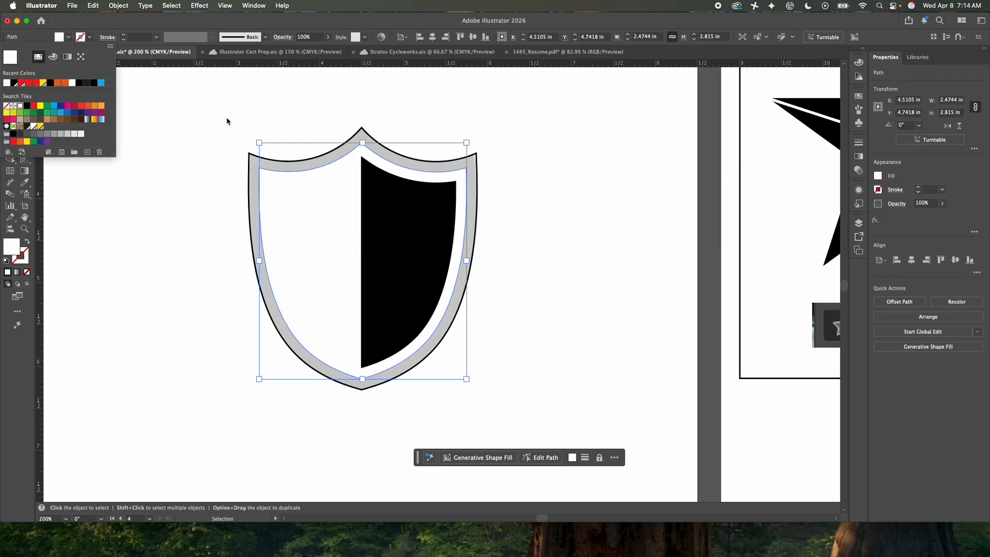
left_click(293, 121)
left_click(293, 120)
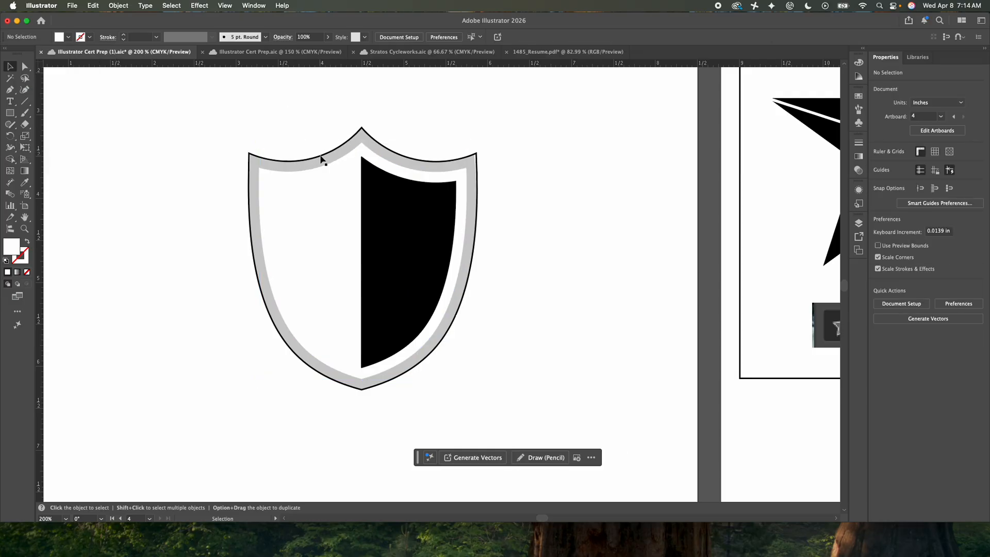
Step: Swap fill and stroke on the outer shield outline, giving it a black fill and no stroke
left_click(287, 163)
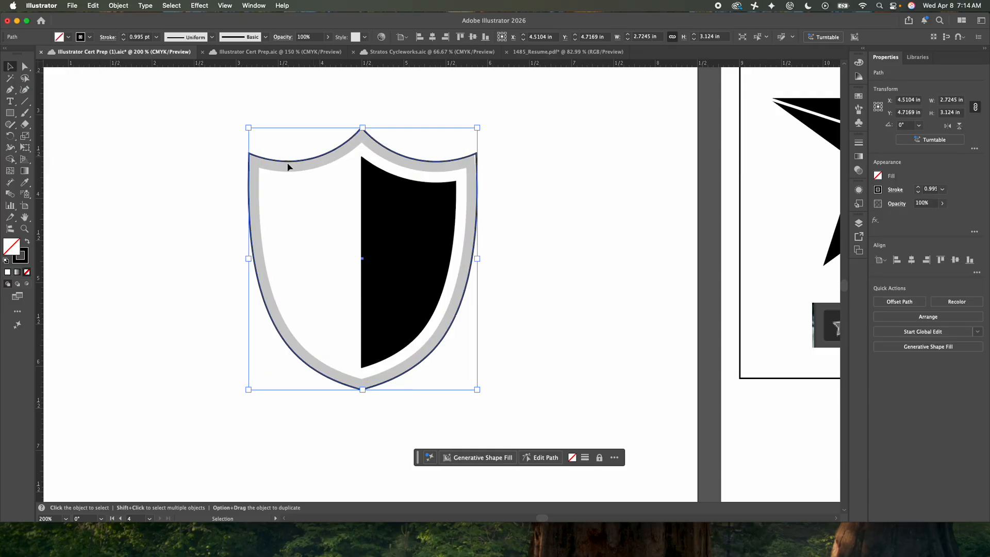
left_click(27, 241)
left_click(191, 174)
Step: Select all the shield shapes together, move them to the left of the gray template, and deselect them
left_click_drag(265, 124, 462, 238)
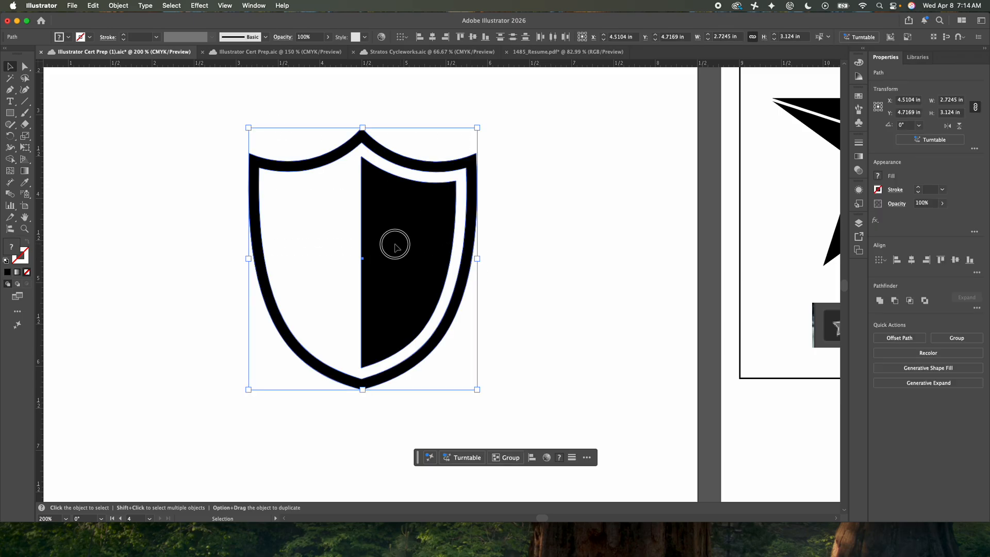
left_click_drag(393, 243, 165, 245)
left_click(308, 132)
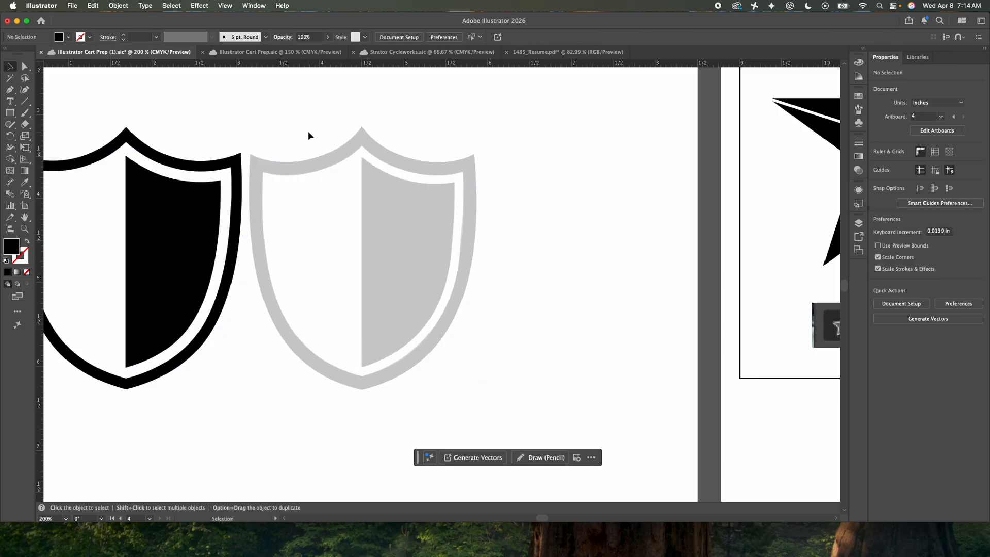